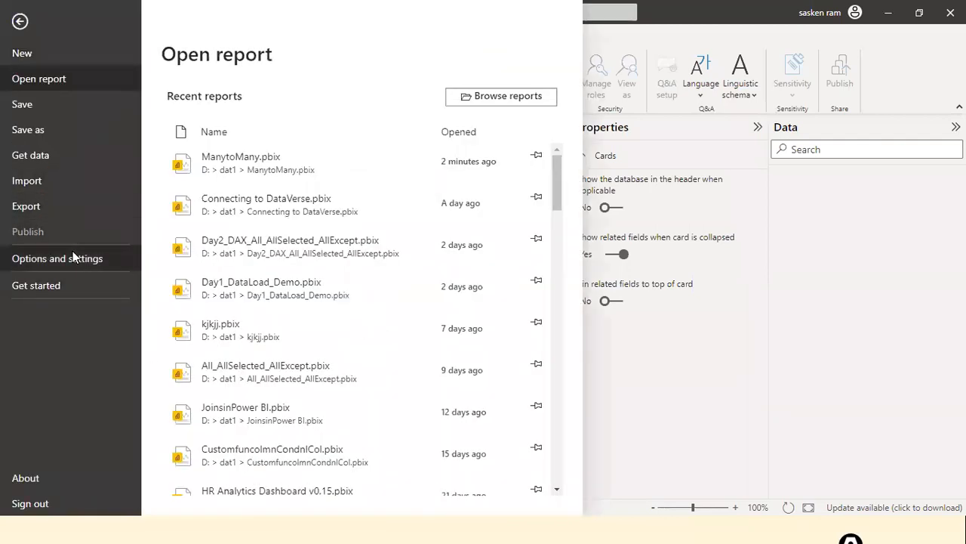
Step: Review the Power BI program options, then return to the common data sources list
left_click(72, 254)
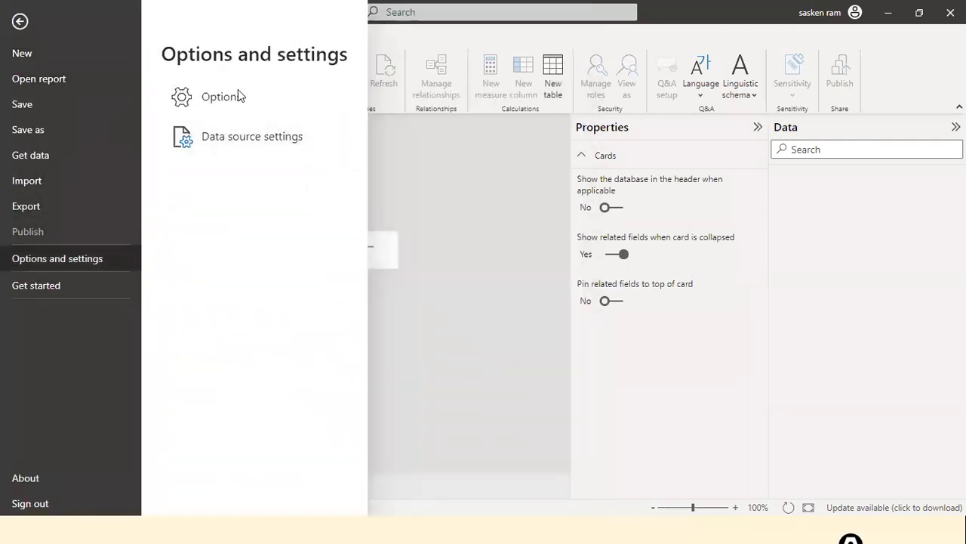
left_click(216, 97)
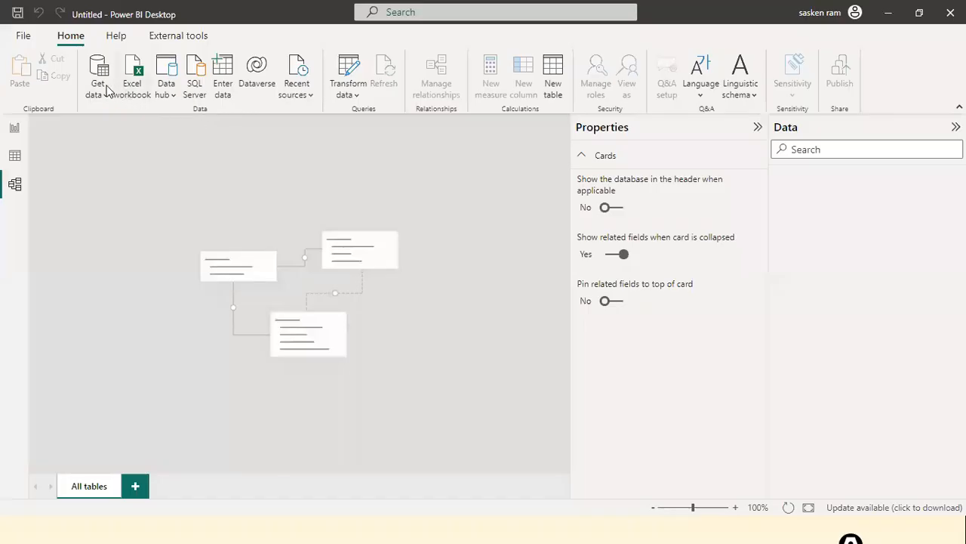
left_click(103, 90)
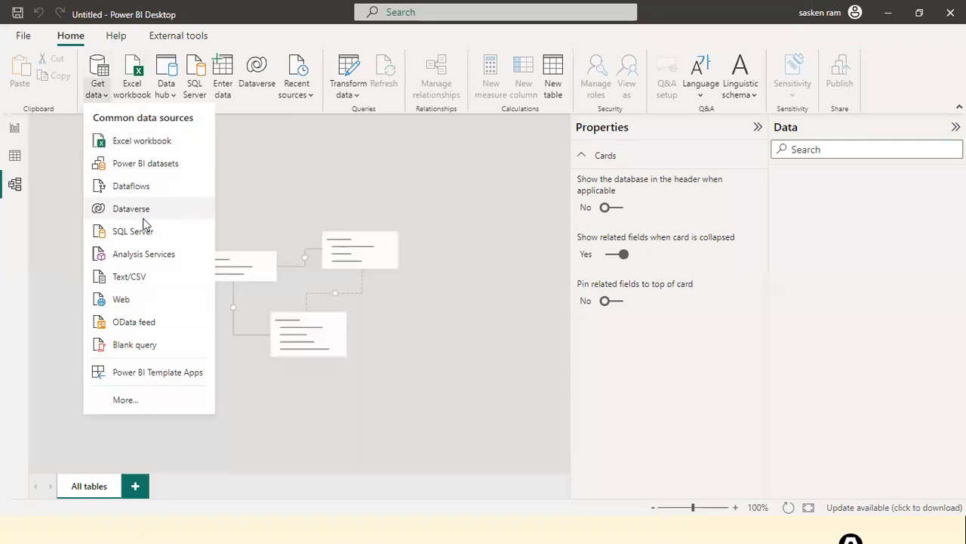
Step: Pick the DimCustomer.xls Excel workbook and preview its Sheet1 in the Navigator
left_click(149, 144)
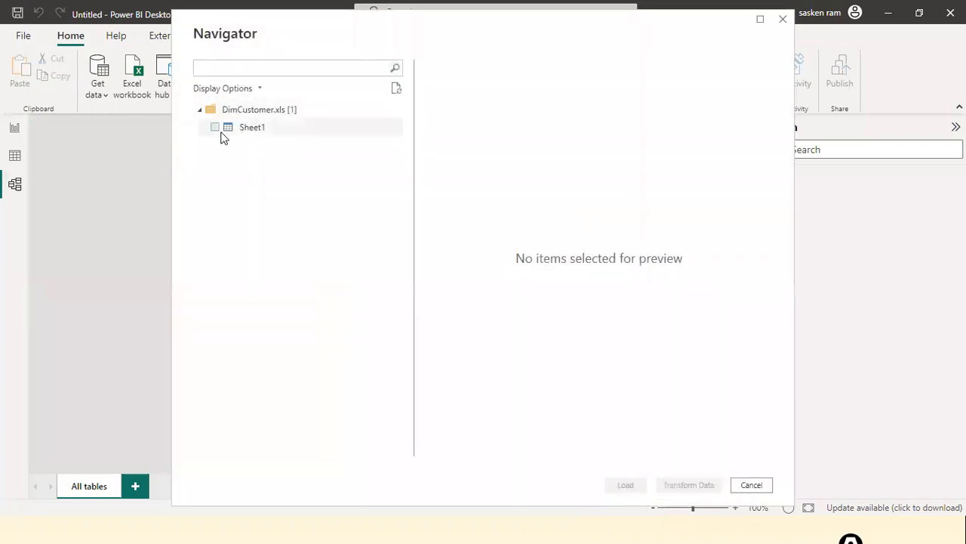
left_click(214, 134)
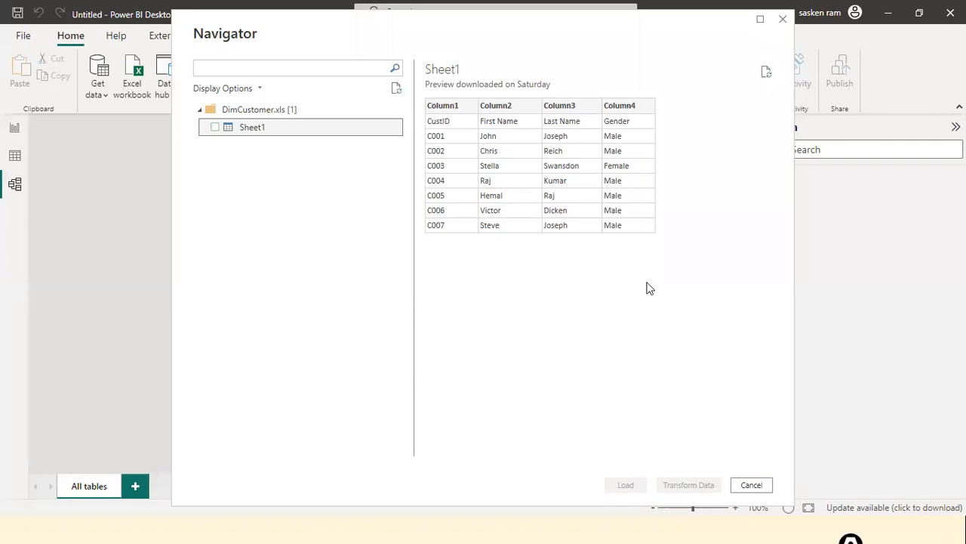
Step: Load Sheet1 from DimCustomer.xls into the model and apply the pending changes
left_click(214, 127)
left_click(249, 128)
left_click(216, 127)
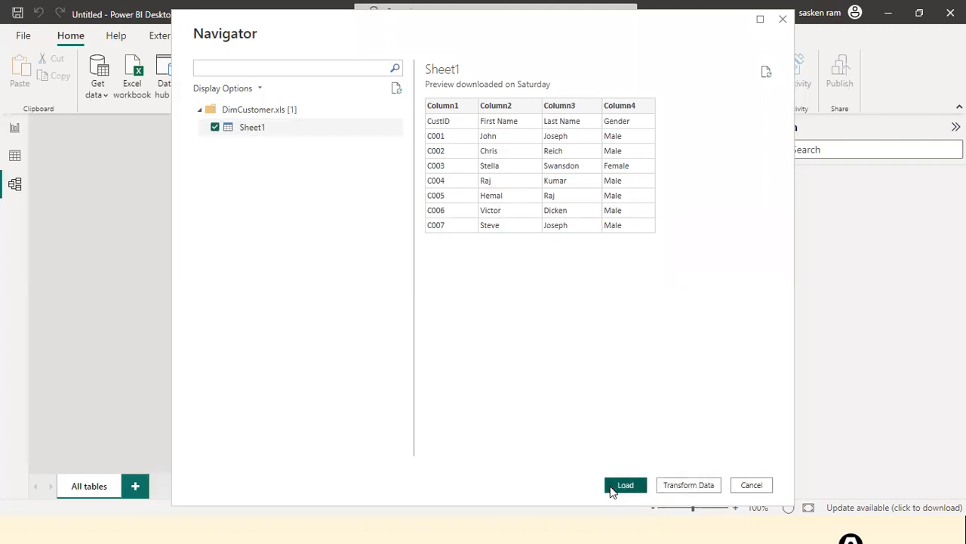
left_click(625, 485)
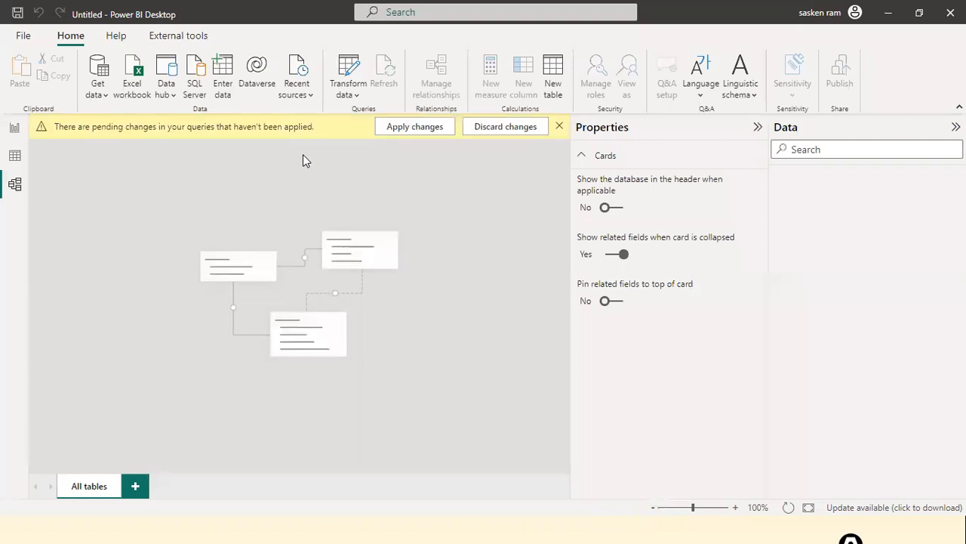
left_click(426, 130)
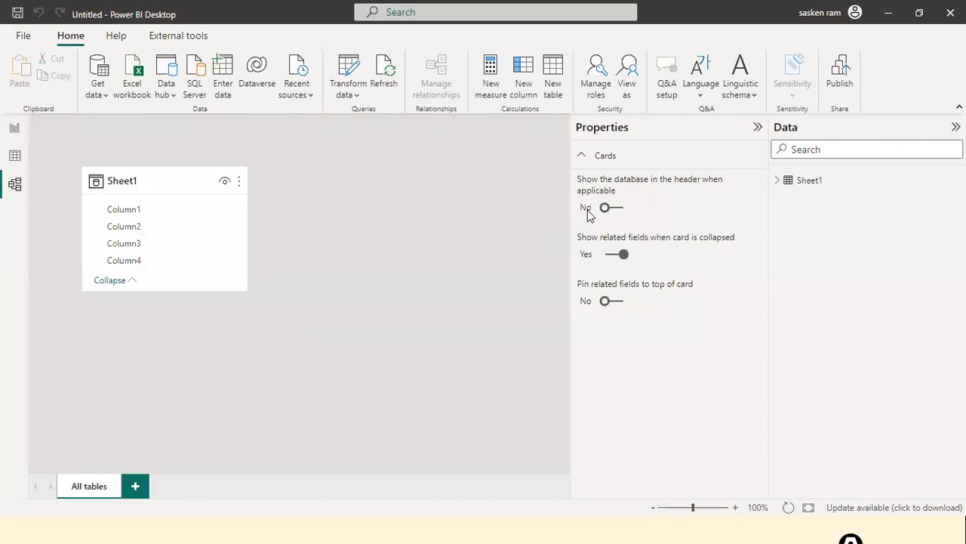
Step: In Power Query, promote Sheet1's first row to headers (CustID, First Name, Last Name, Gender) and apply
left_click(338, 97)
left_click(356, 123)
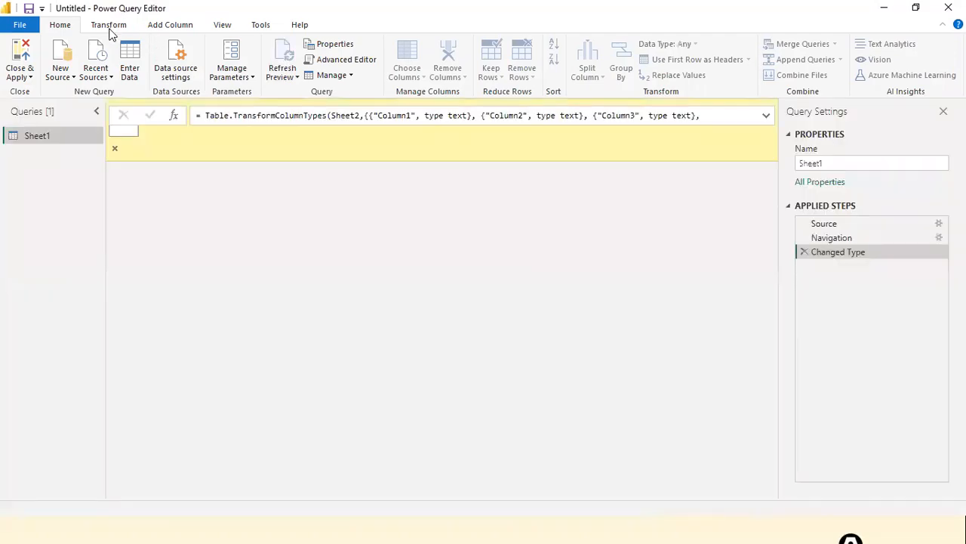
left_click(107, 27)
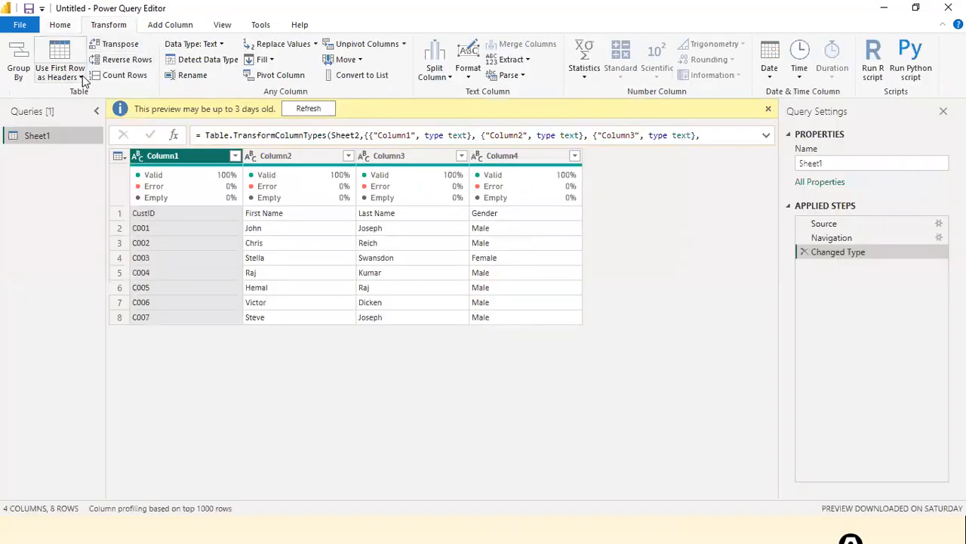
left_click(79, 76)
left_click(83, 92)
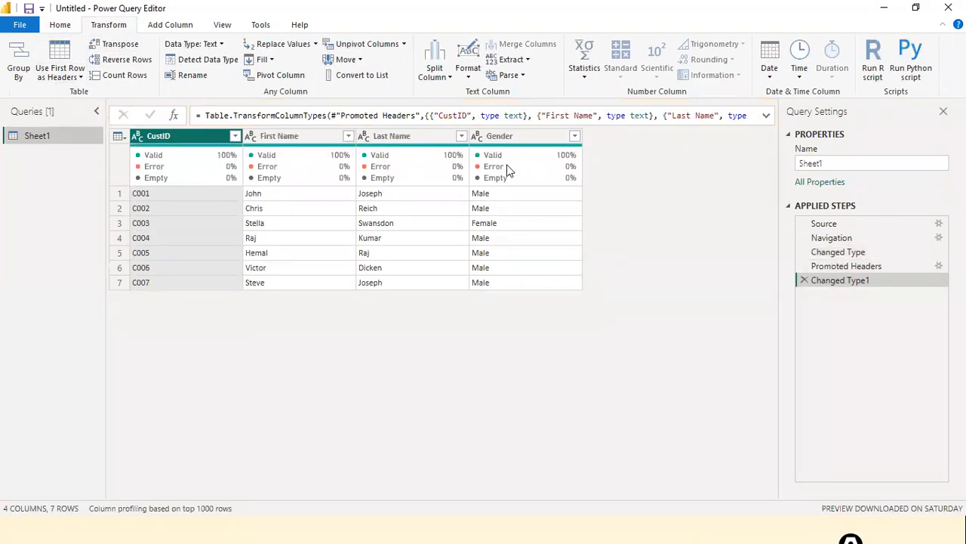
left_click(20, 25)
left_click(32, 51)
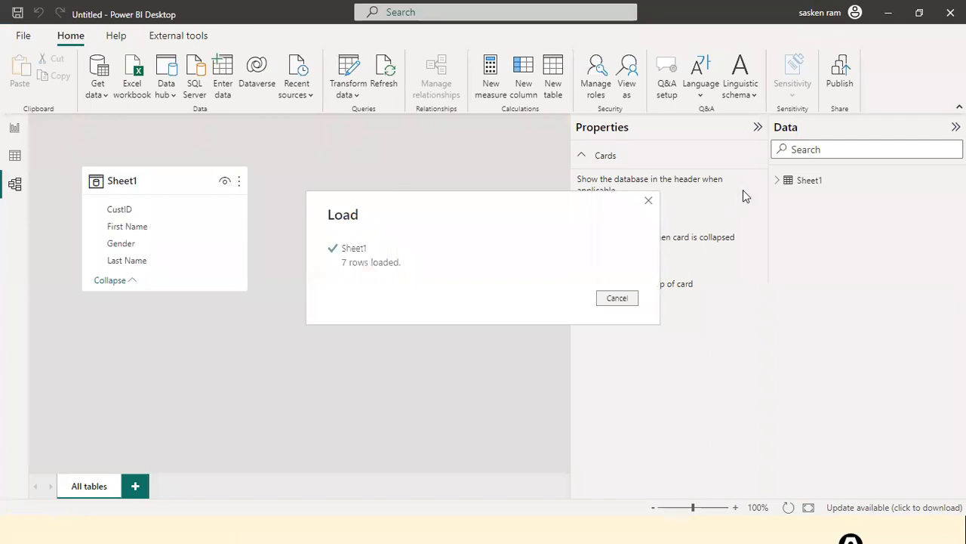
Step: Rename the Sheet1 table in the Data pane to DimCustomer using F2
left_click(822, 181)
key("F2")
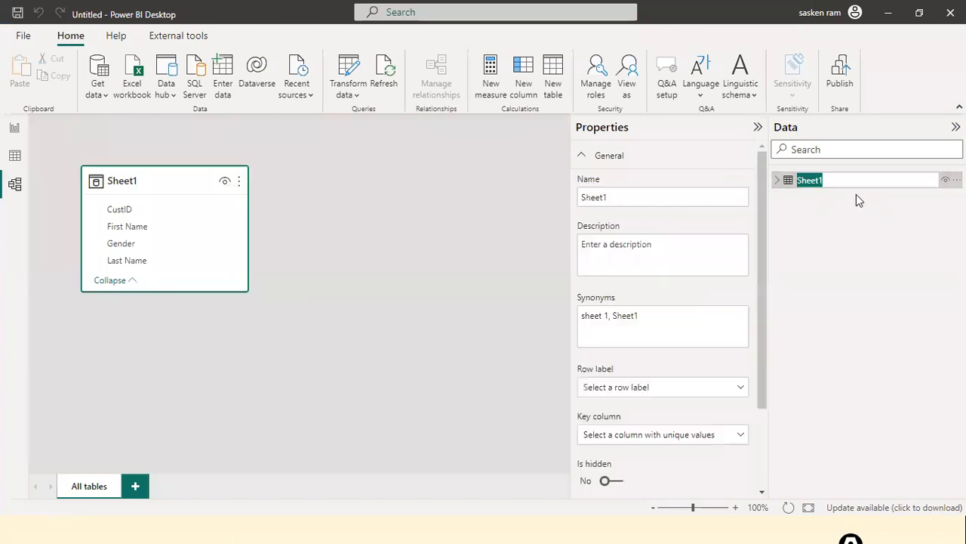
type("DimCustomer")
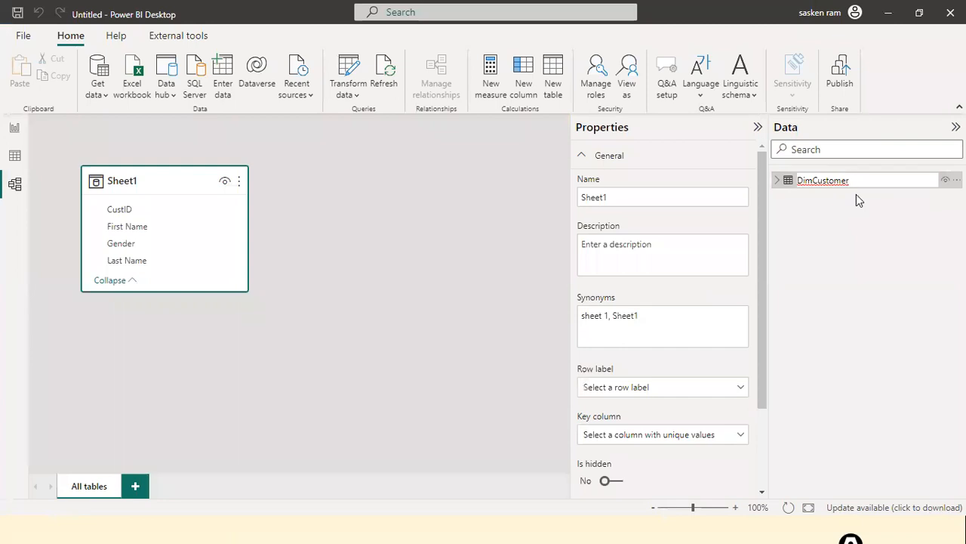
key("Return")
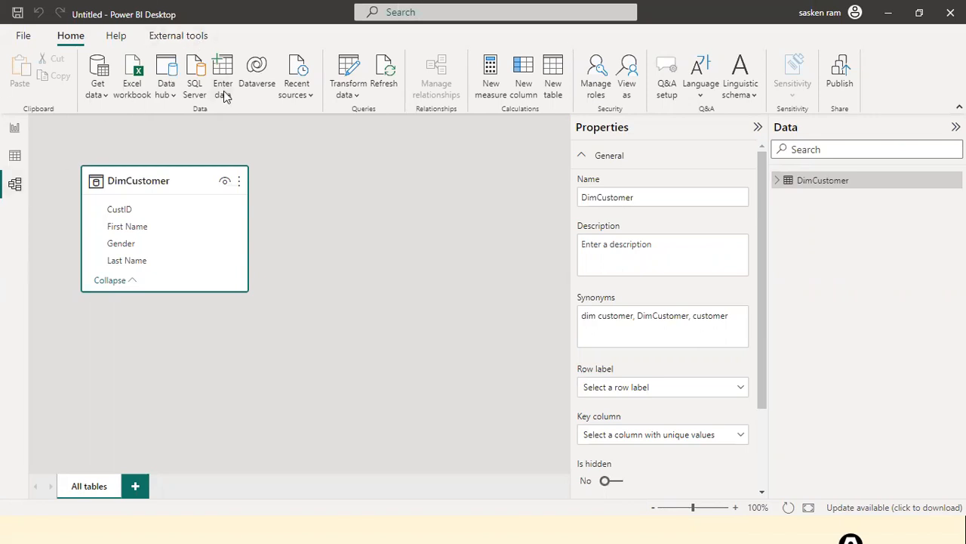
Step: Open the SalesFact.xls workbook as a new Excel data source
left_click(104, 97)
left_click(105, 139)
left_click(158, 158)
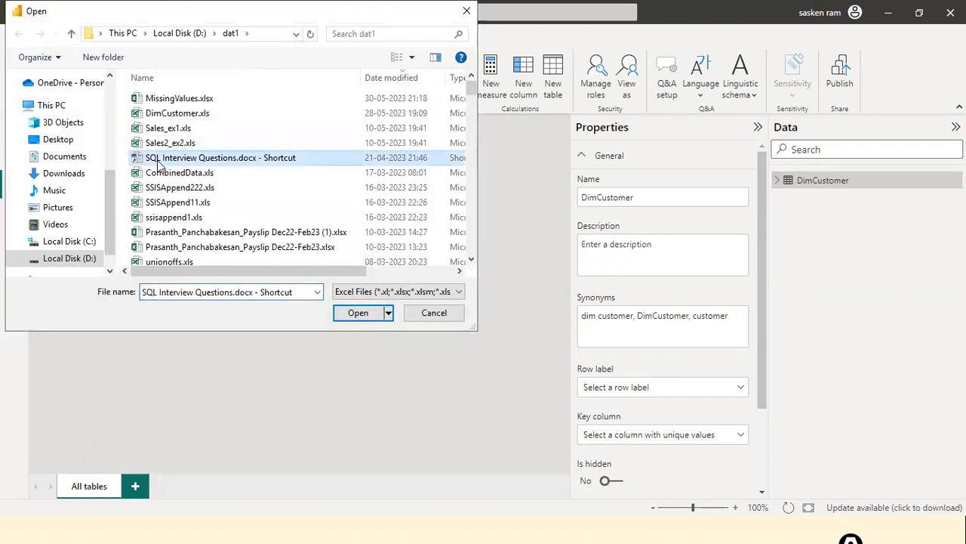
type("sales_w041.xls")
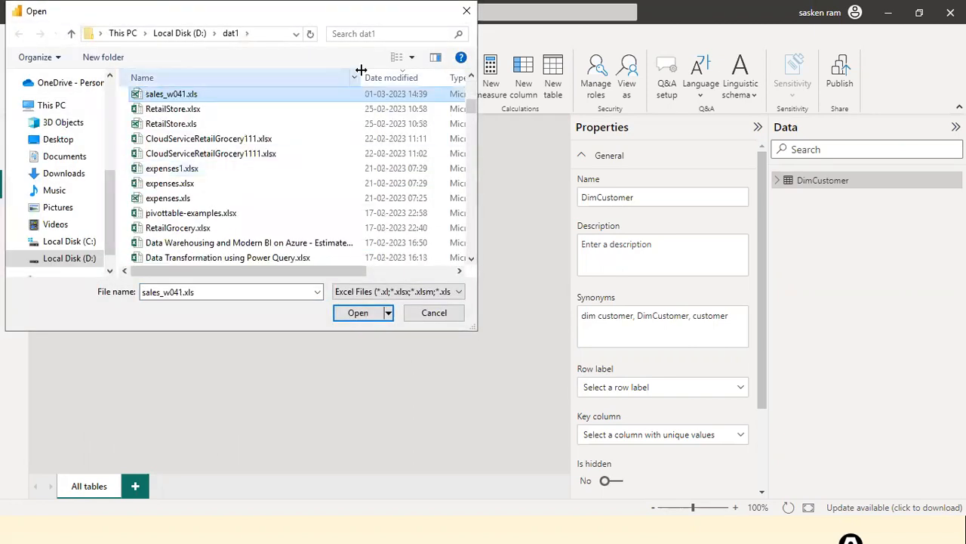
left_click(191, 153)
key("s")
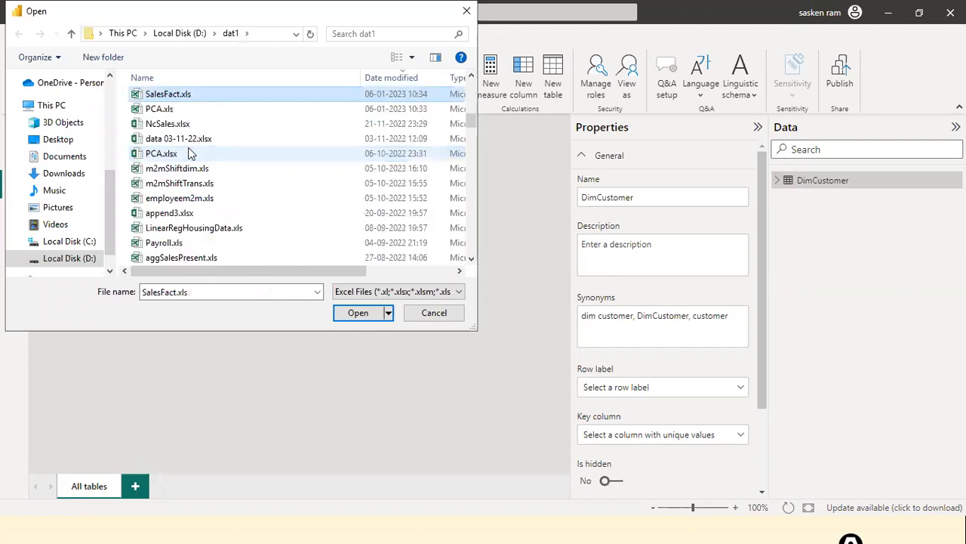
left_click(372, 314)
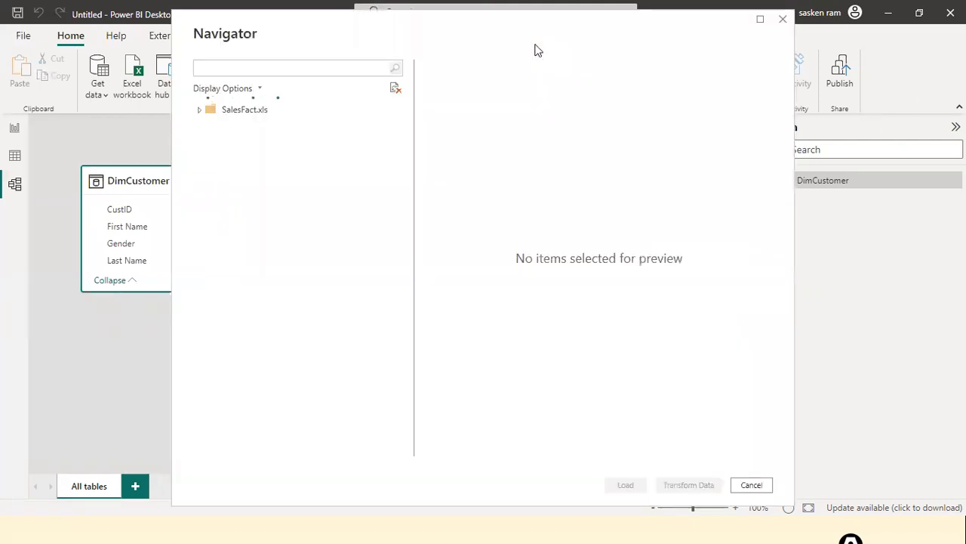
Step: Load the NcSales sheet and move its table card near DimCustomer
left_click(214, 128)
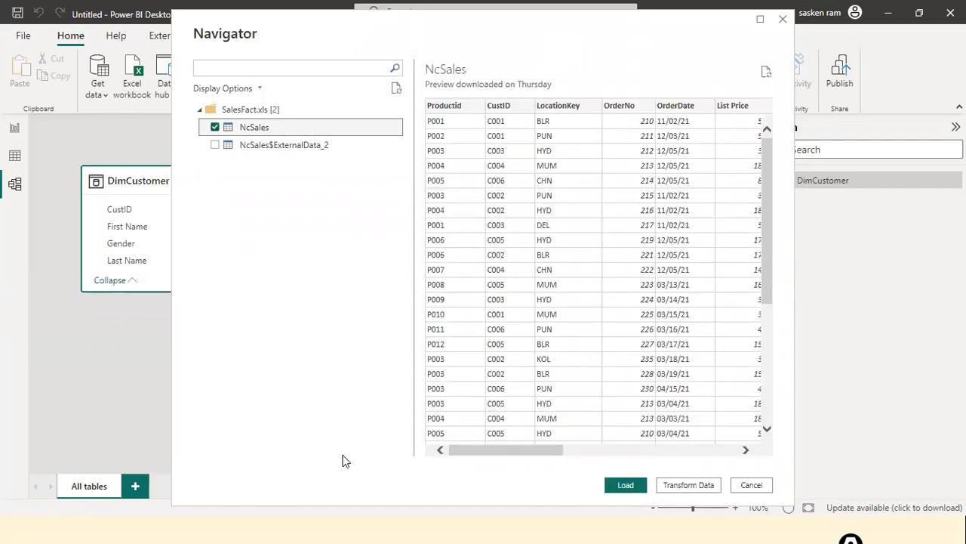
left_click(626, 485)
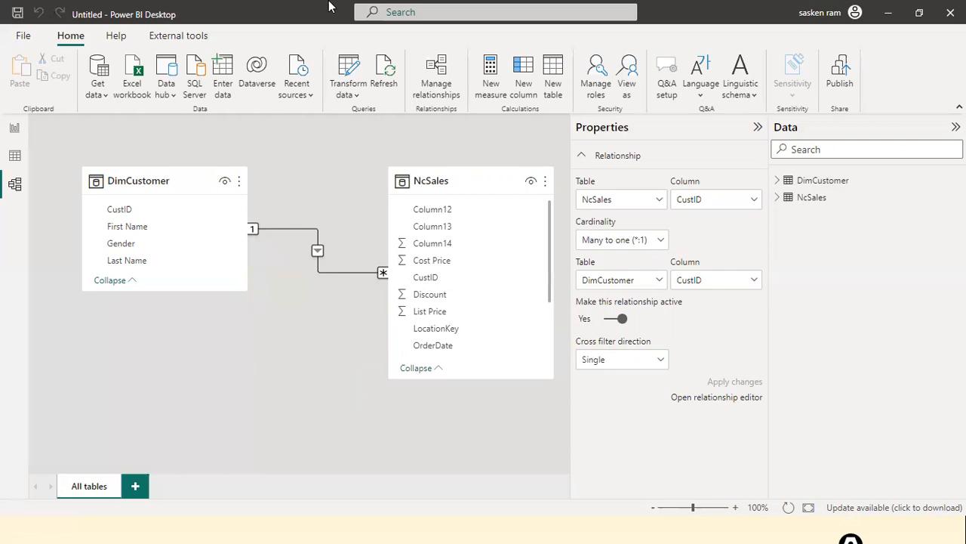
left_click_drag(491, 186, 456, 169)
Step: Rename the NcSales table to SalesFact
double_click(811, 197)
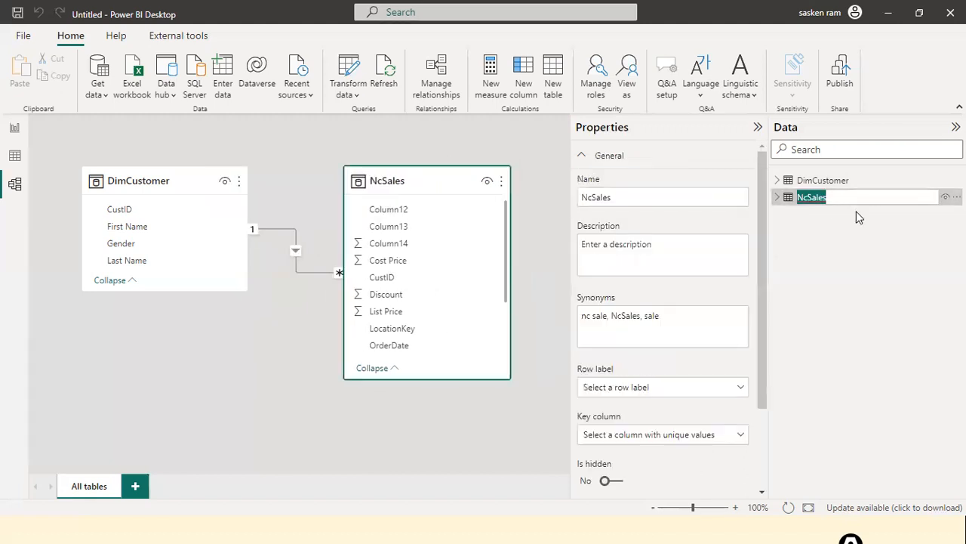
type("Sales")
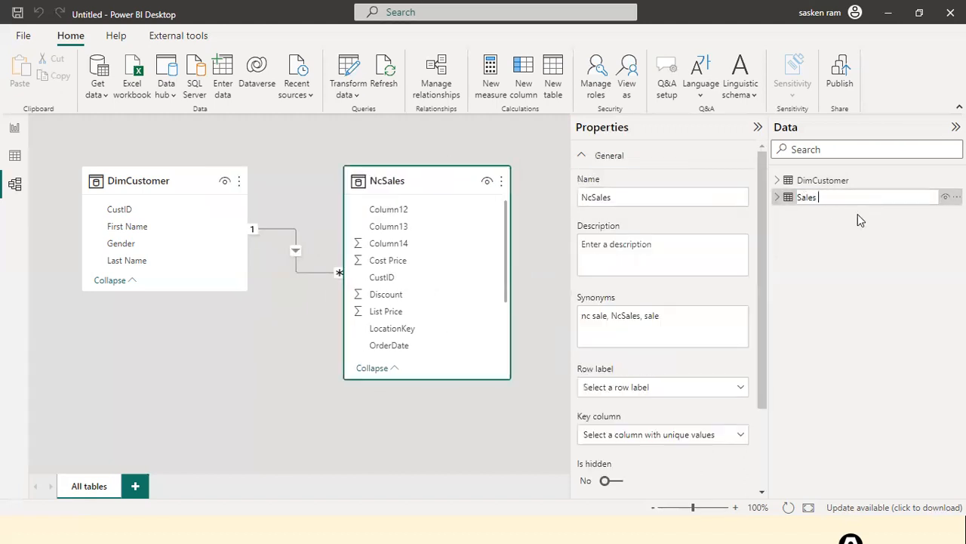
type("Fact")
key("Return")
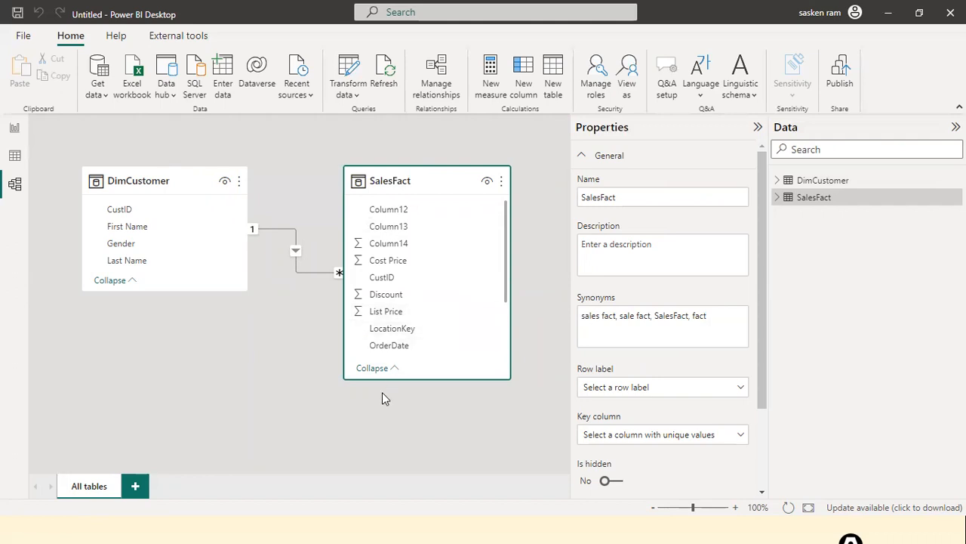
Step: Collapse the Properties pane and position SalesFact beside DimCustomer in the diagram
left_click(756, 132)
left_click_drag(420, 193, 372, 232)
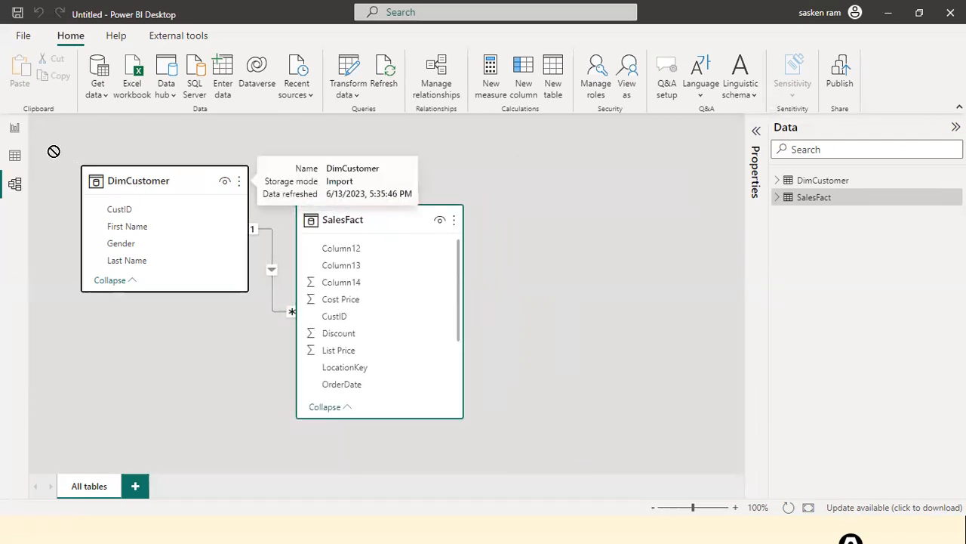
left_click_drag(355, 218, 358, 198)
left_click(130, 180)
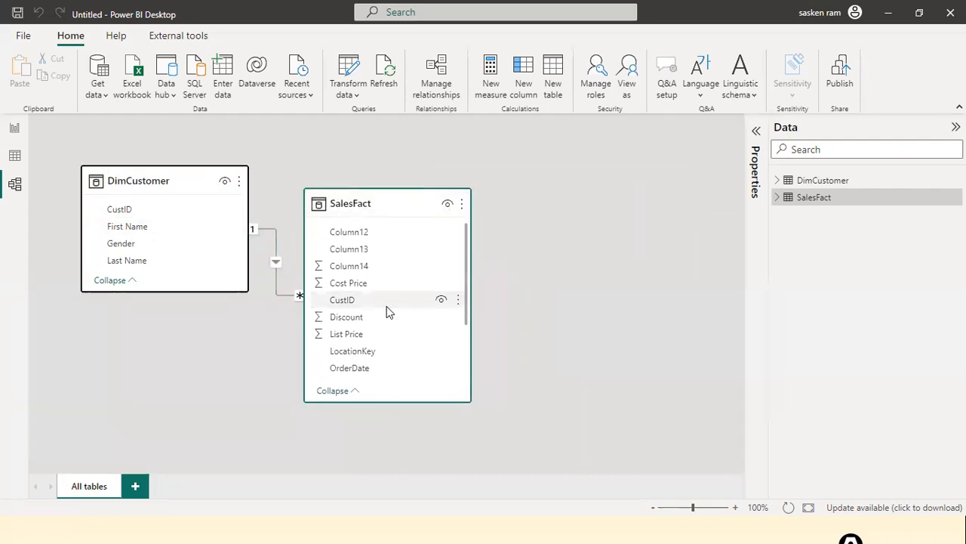
left_click(563, 297)
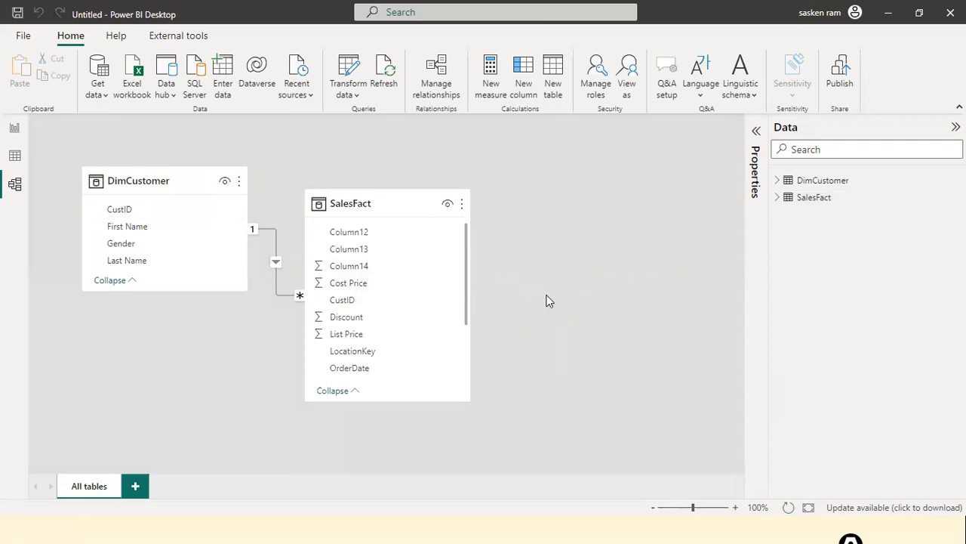
left_click(21, 36)
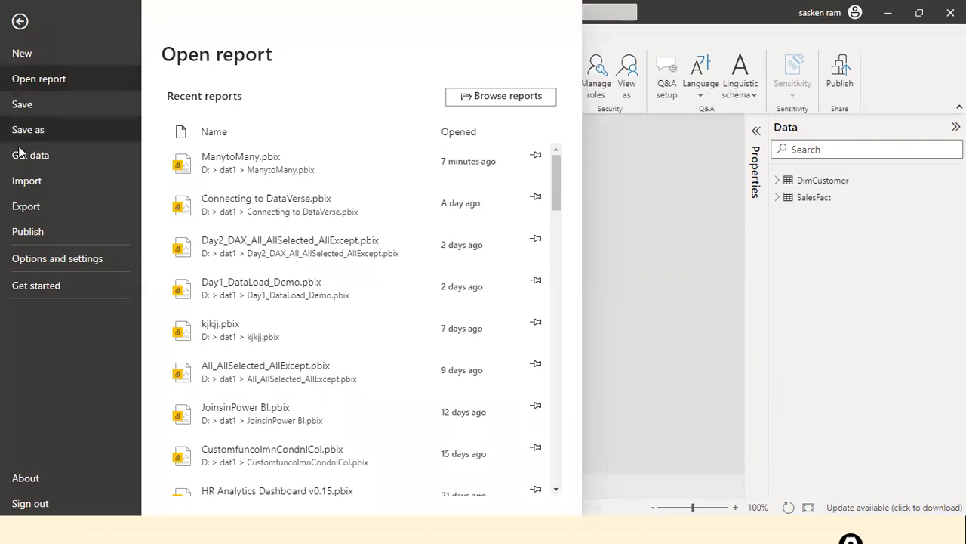
left_click(51, 259)
left_click(233, 96)
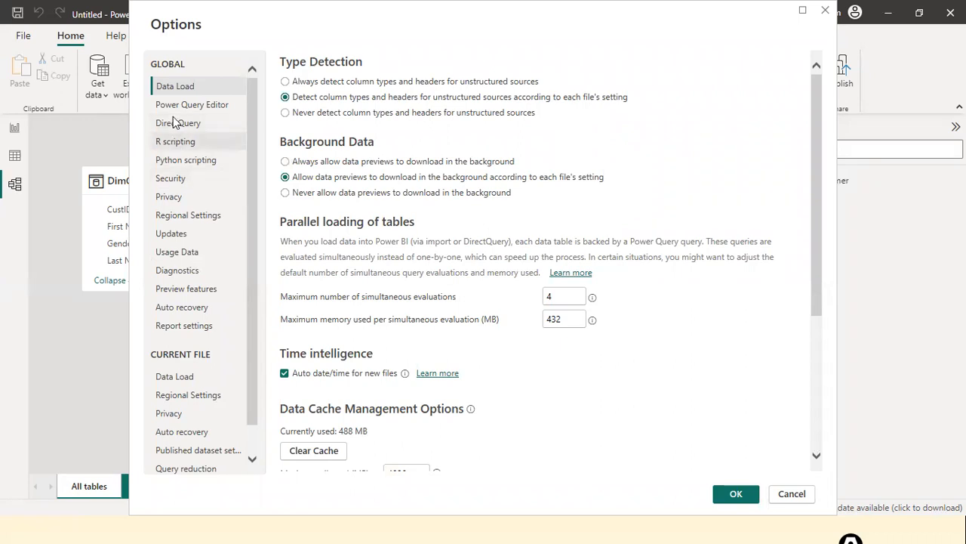
left_click(175, 376)
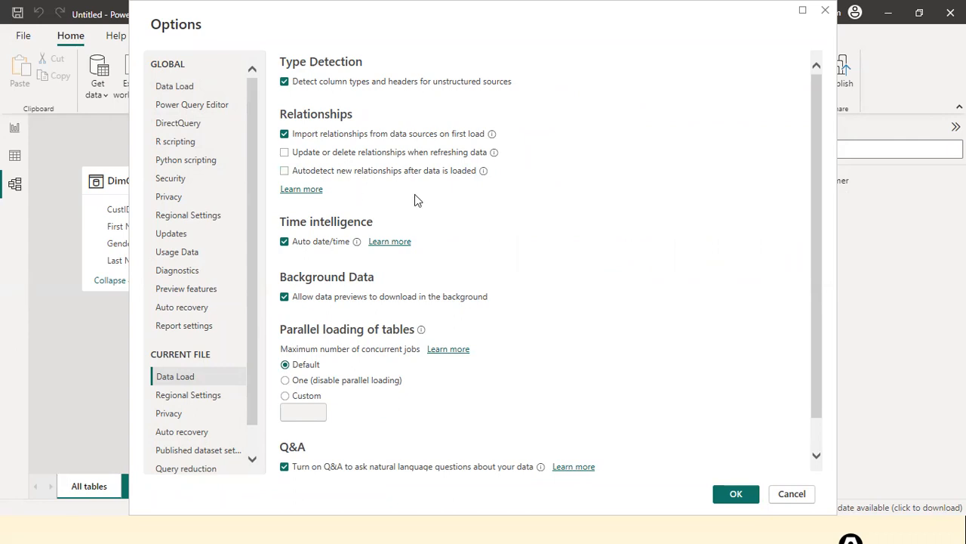
left_click(736, 494)
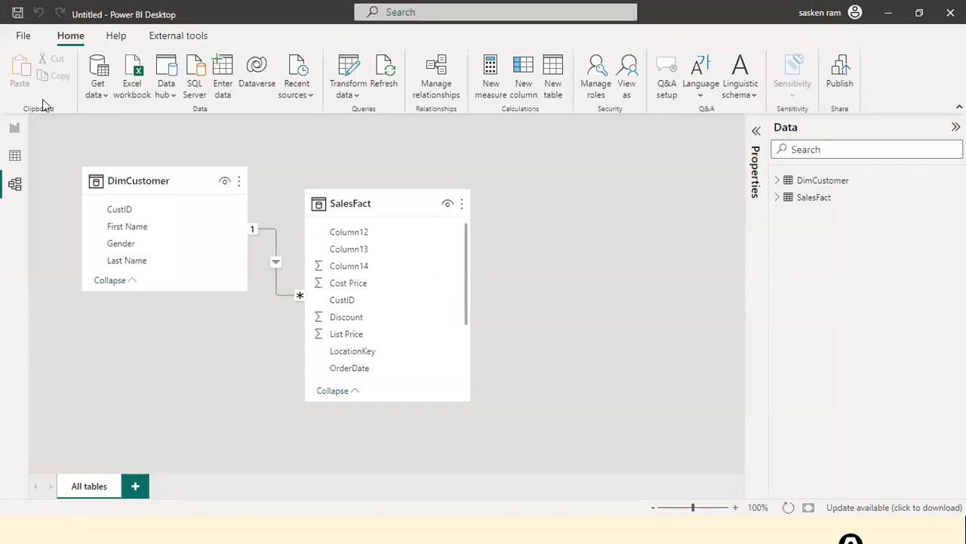
left_click(95, 95)
Step: Open DimProduct.xls, load its DimProduct table and apply the pending changes
left_click(101, 140)
left_click(211, 194)
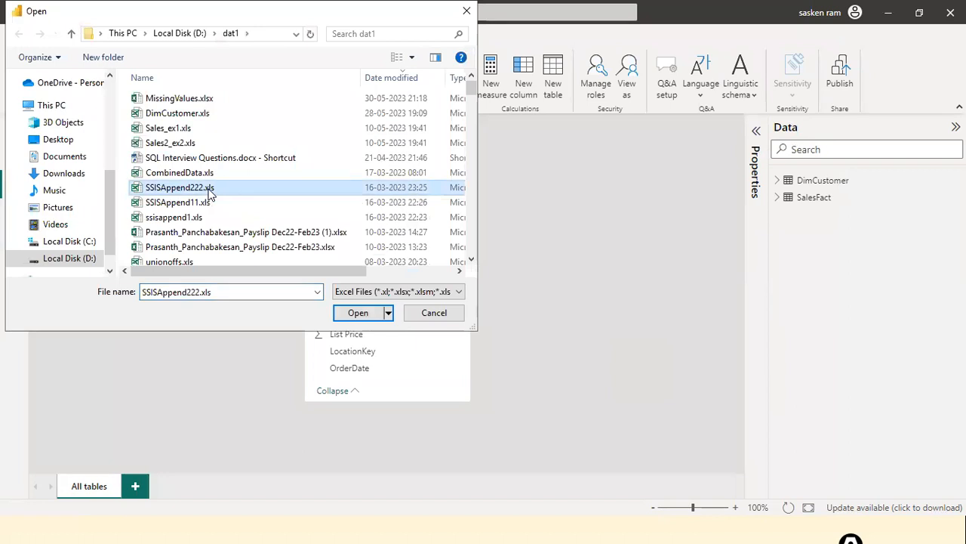
key("d")
key("Return")
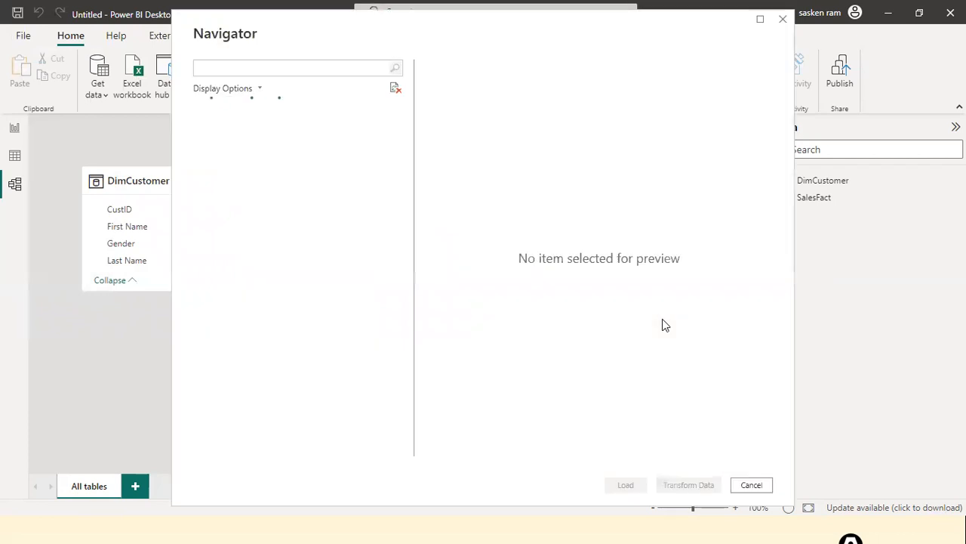
left_click(215, 129)
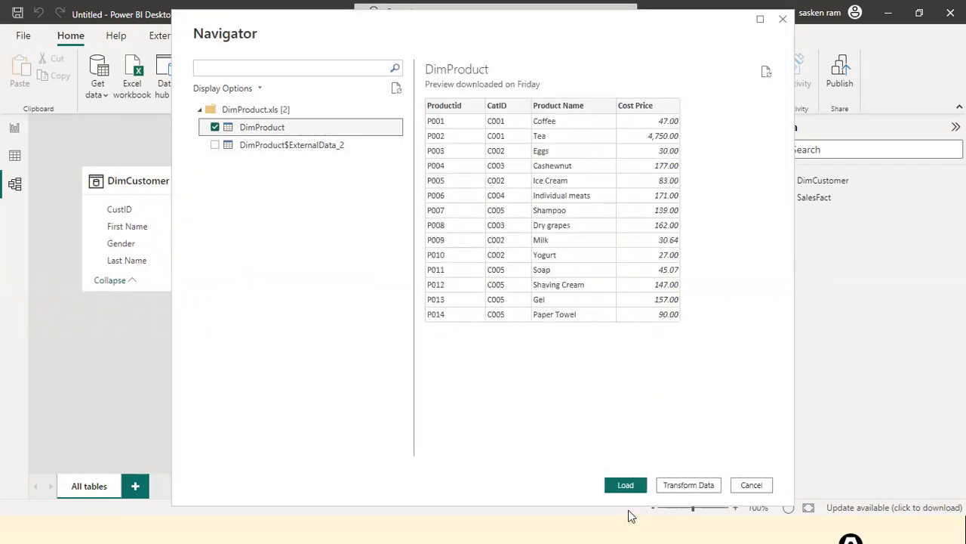
left_click(630, 488)
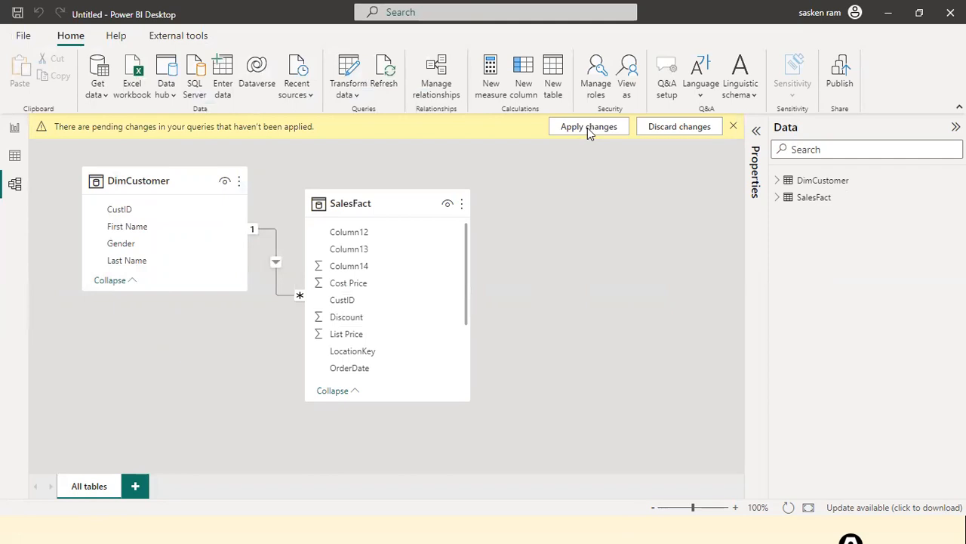
left_click(587, 127)
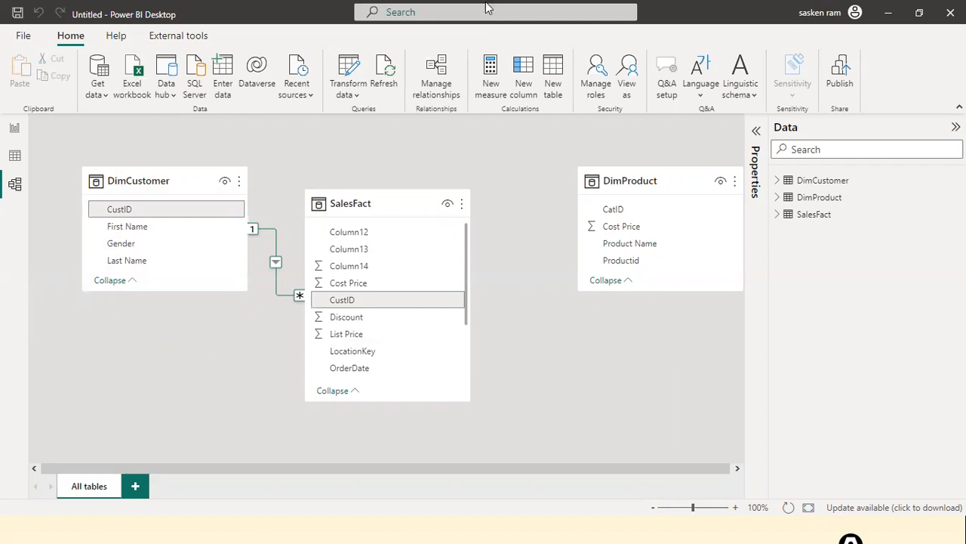
scroll(385, 321, "down", 3)
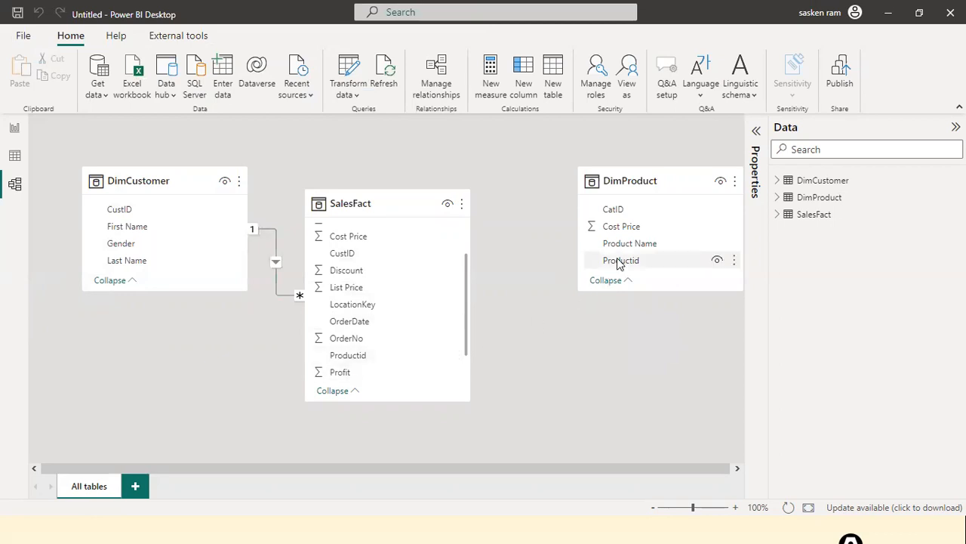
left_click(22, 37)
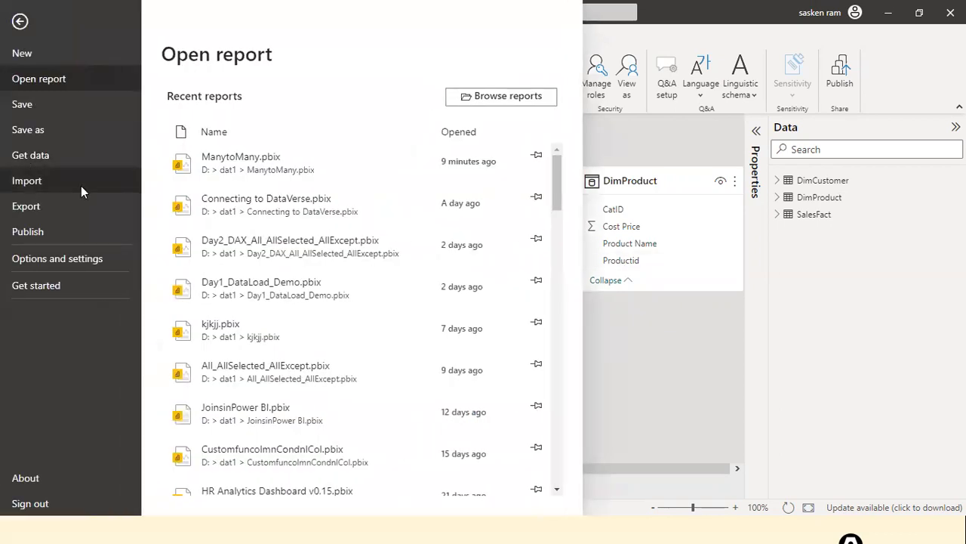
left_click(672, 393)
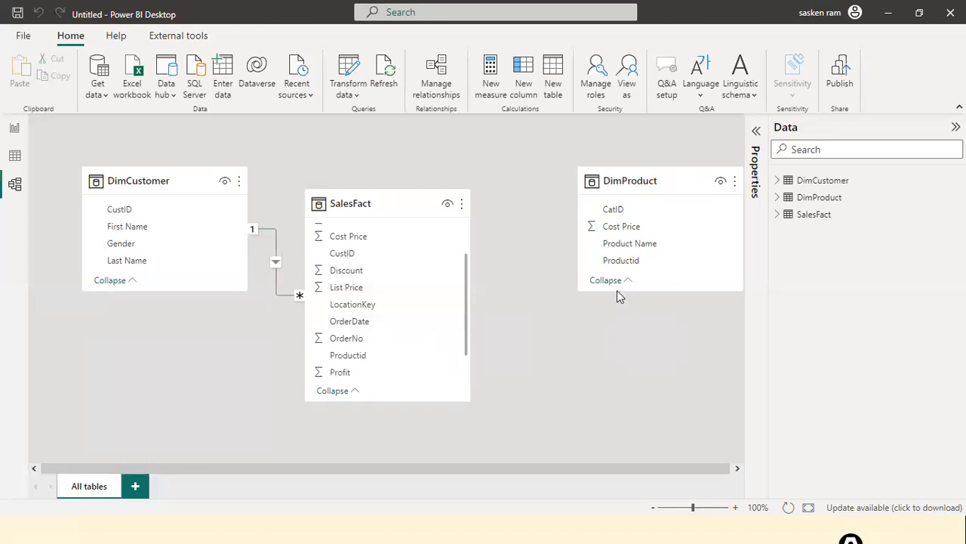
left_click_drag(626, 259, 370, 360)
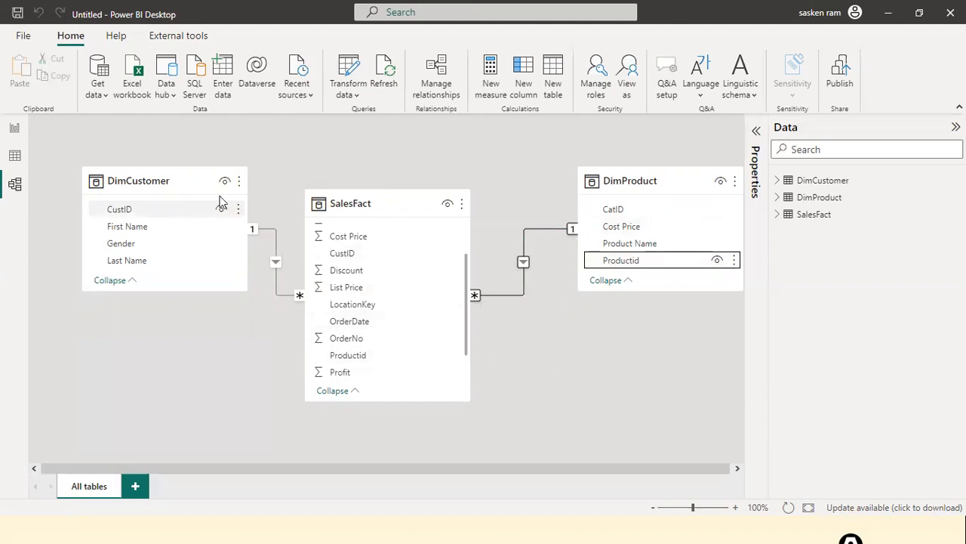
Step: Regroup SalesFact, DimCustomer and DimProduct closer together on the model canvas
left_click_drag(361, 209, 312, 339)
left_click_drag(173, 181, 232, 181)
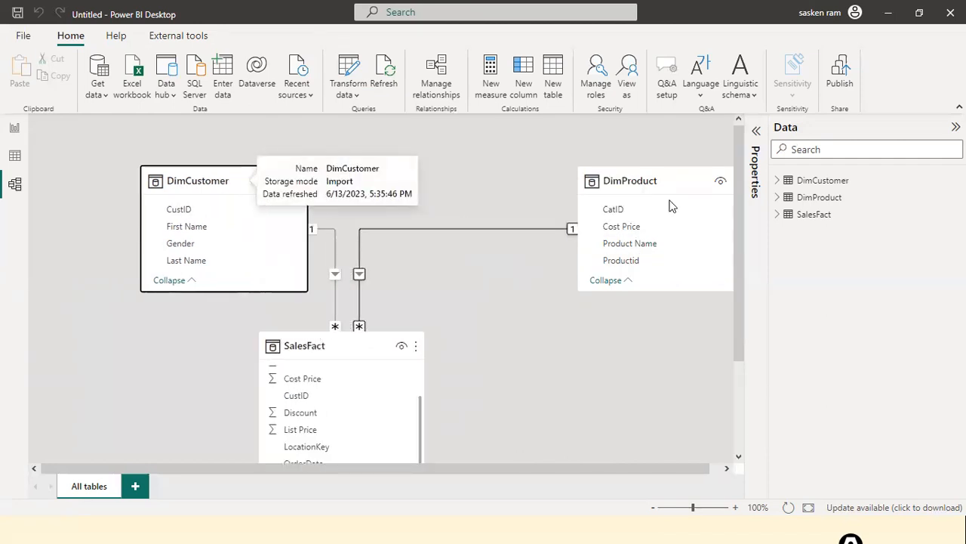
left_click_drag(671, 183, 495, 175)
scroll(621, 246, "down", 2)
scroll(621, 248, "up", 1)
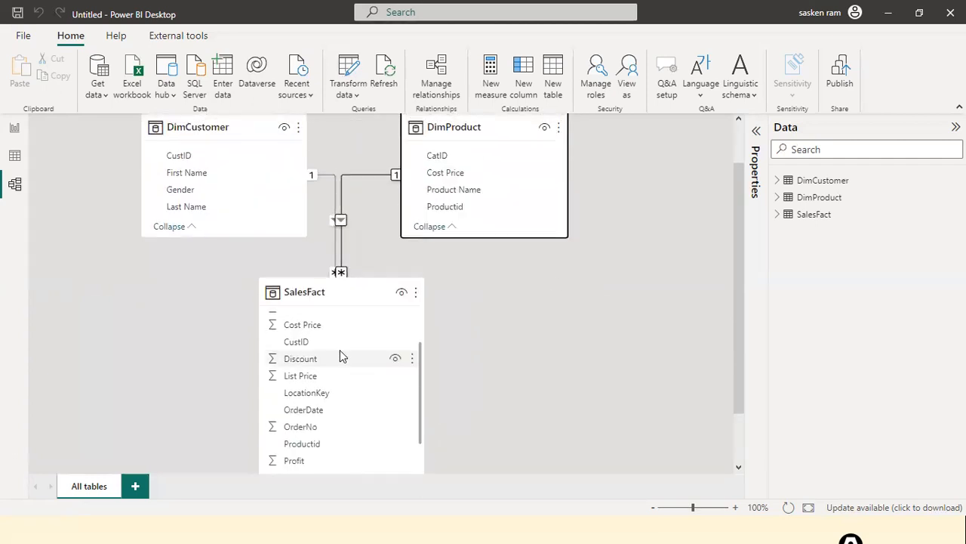
scroll(616, 345, "up", 1)
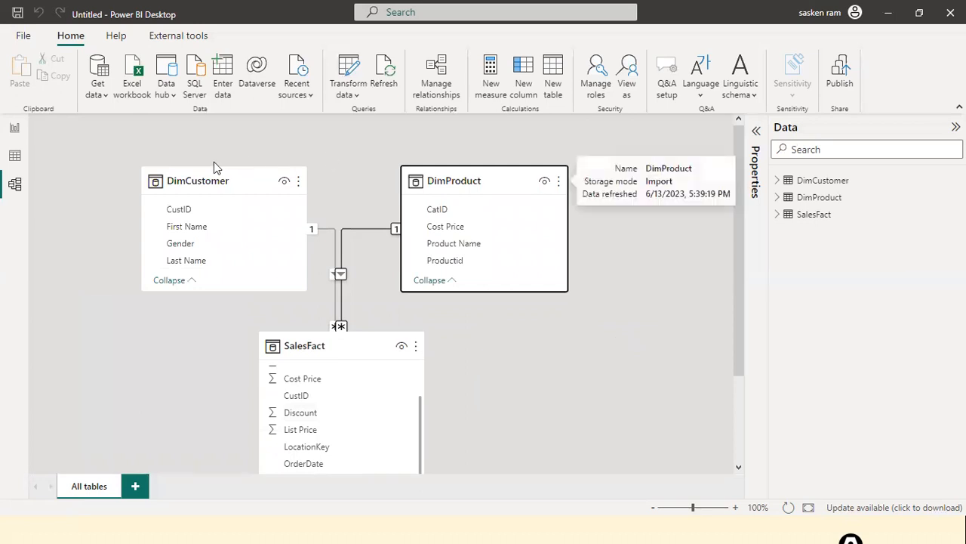
Step: Open DimLocation.xlsx, load its Sheet1 and apply the pending query changes
left_click(94, 91)
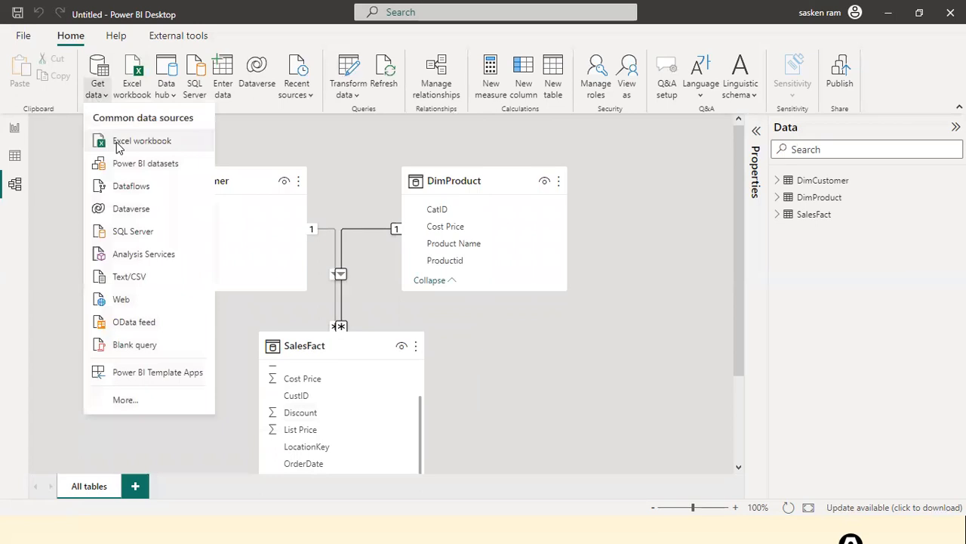
left_click(117, 144)
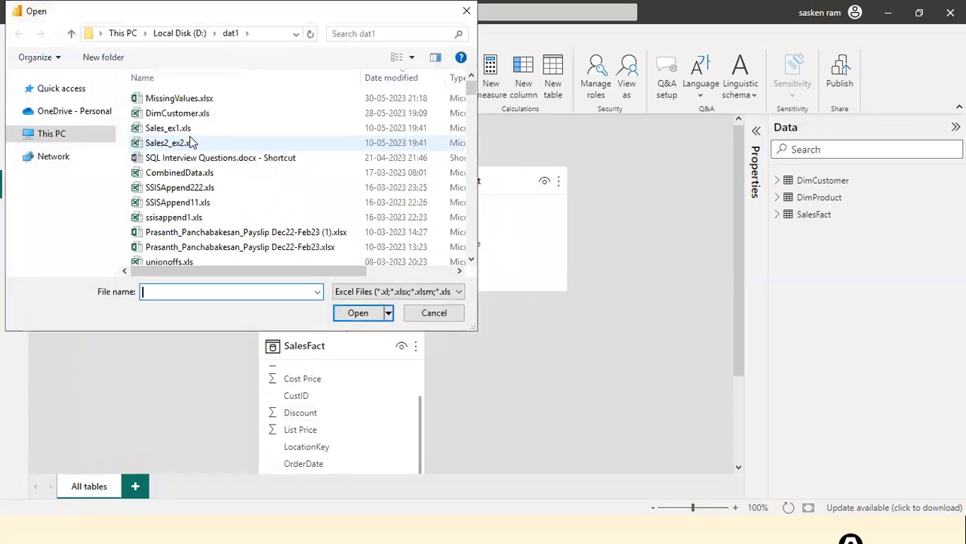
left_click(170, 143)
key("d")
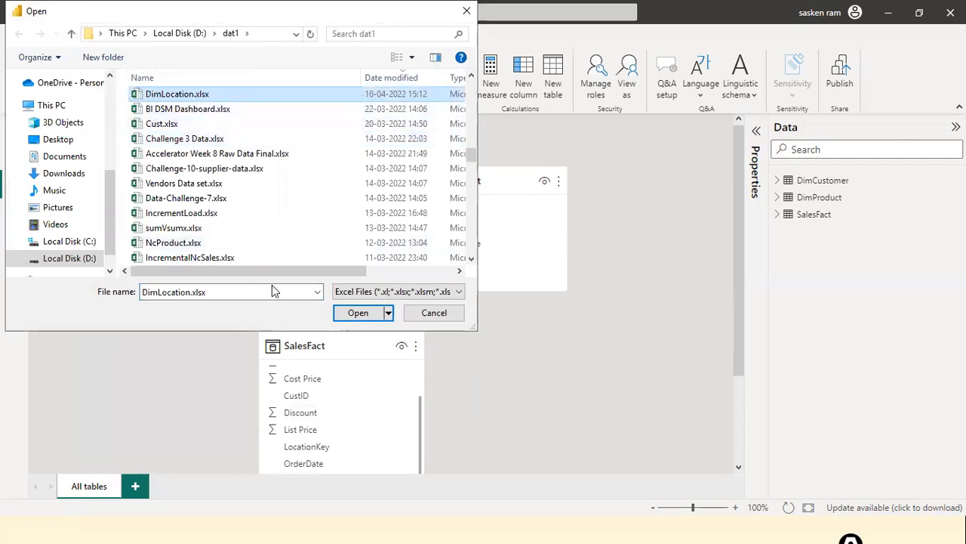
left_click(362, 312)
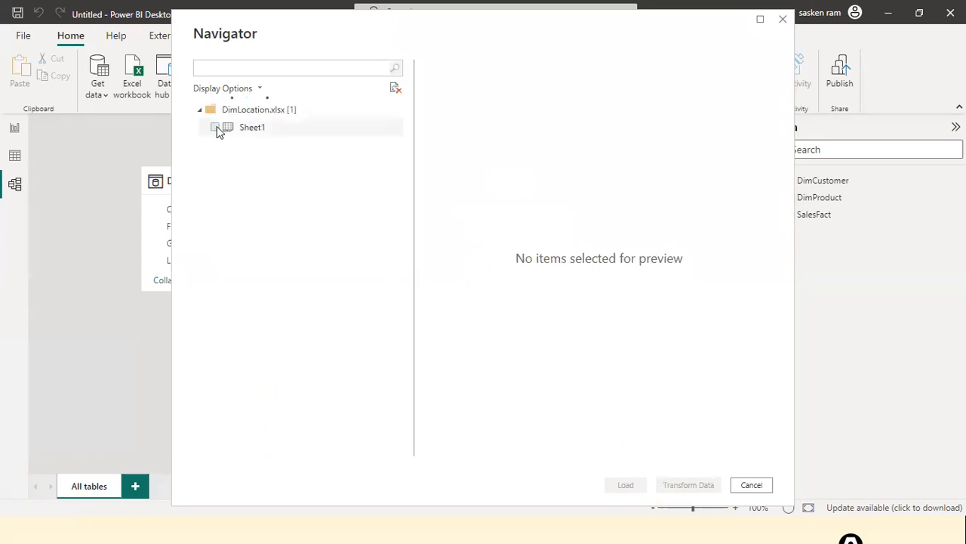
left_click(216, 127)
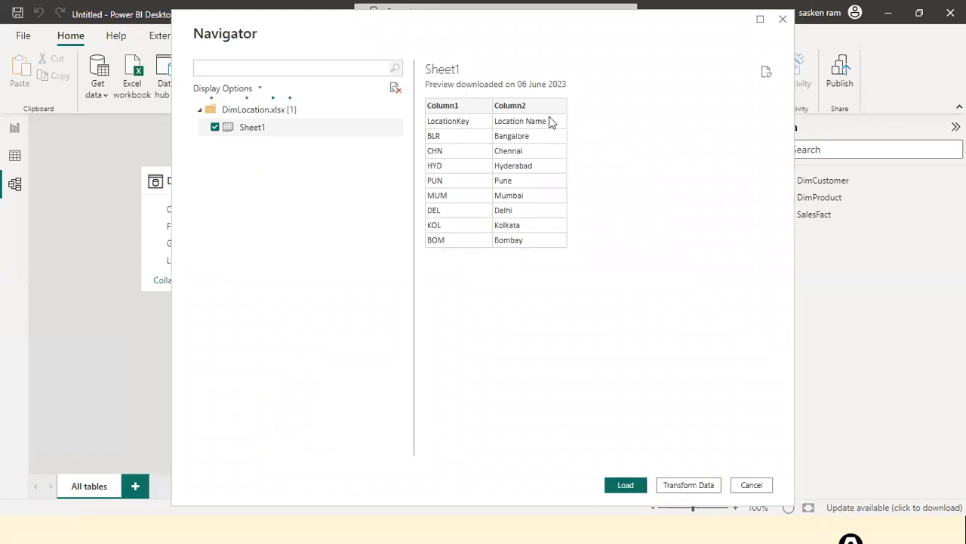
left_click(625, 486)
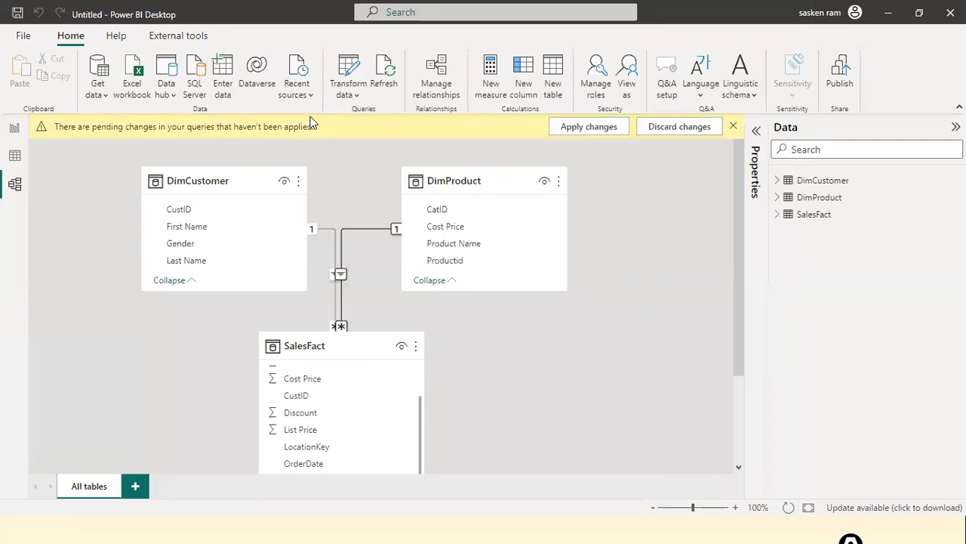
left_click(572, 129)
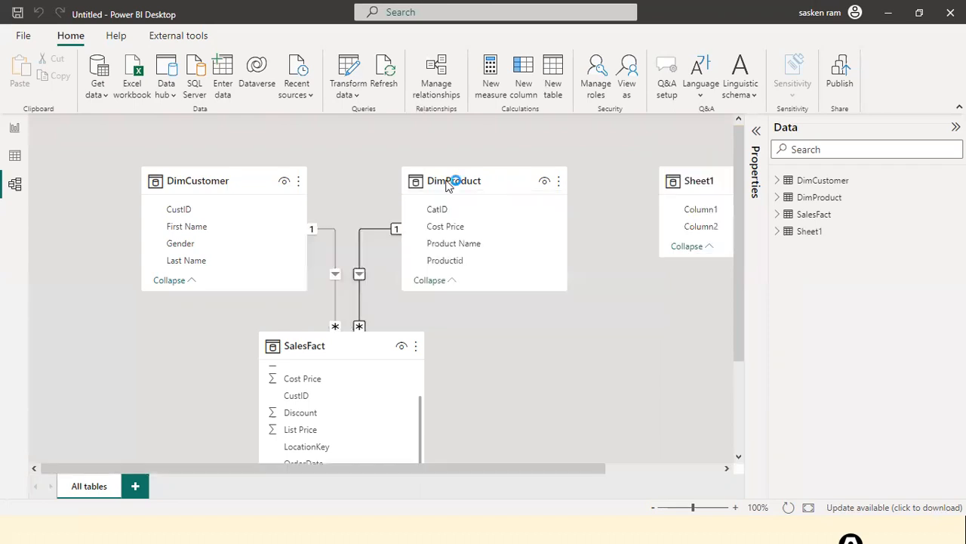
Step: Open Power Query Editor and remove the header-promotion and type-change steps added to DimCustomer by mistake
left_click(357, 99)
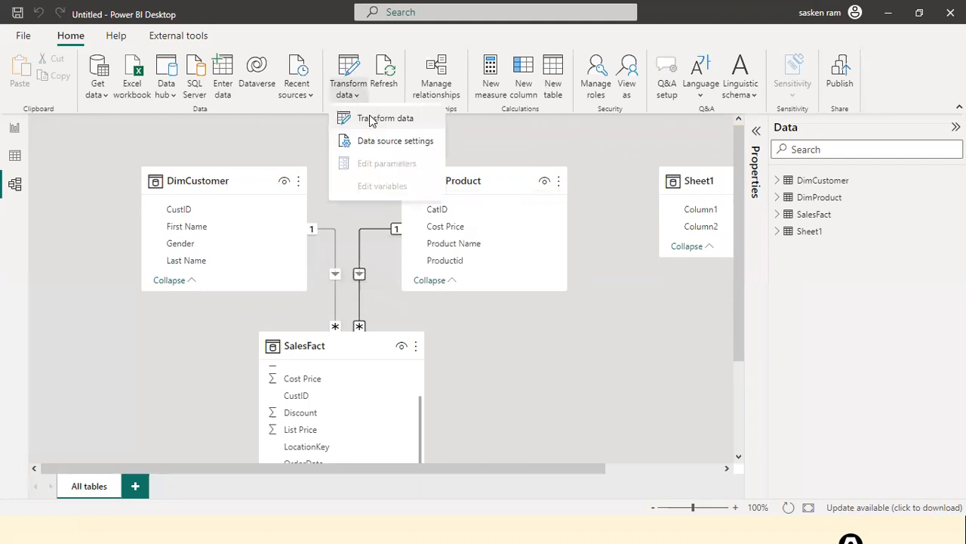
left_click(371, 119)
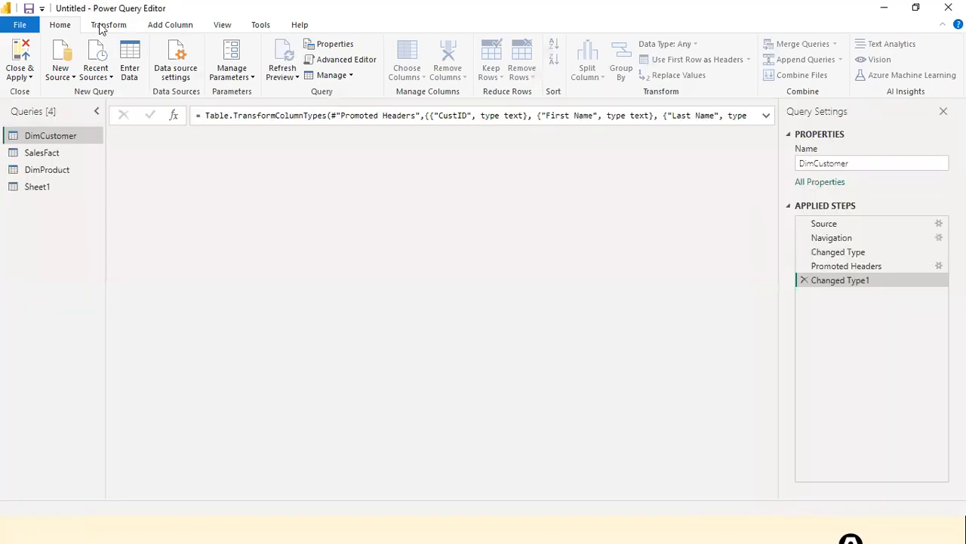
left_click(101, 26)
left_click(81, 77)
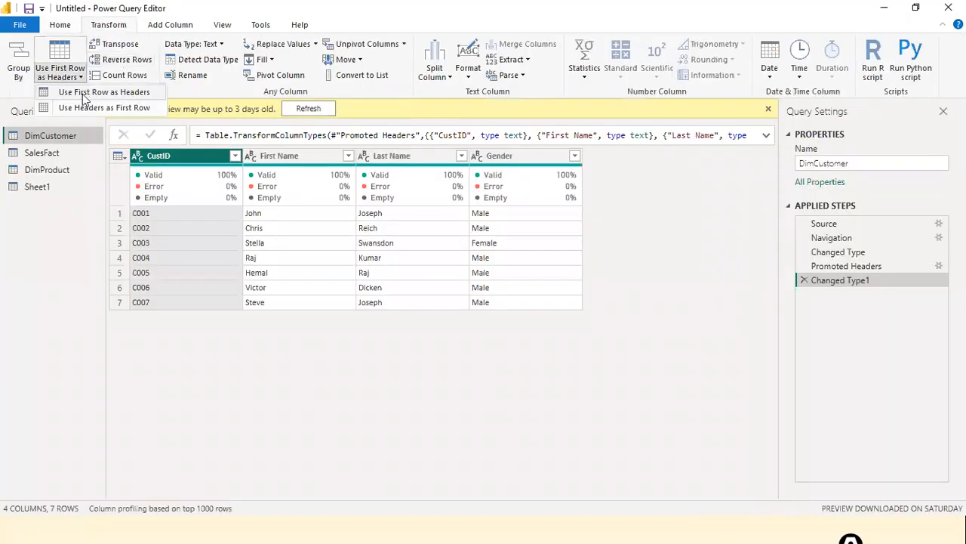
left_click(43, 60)
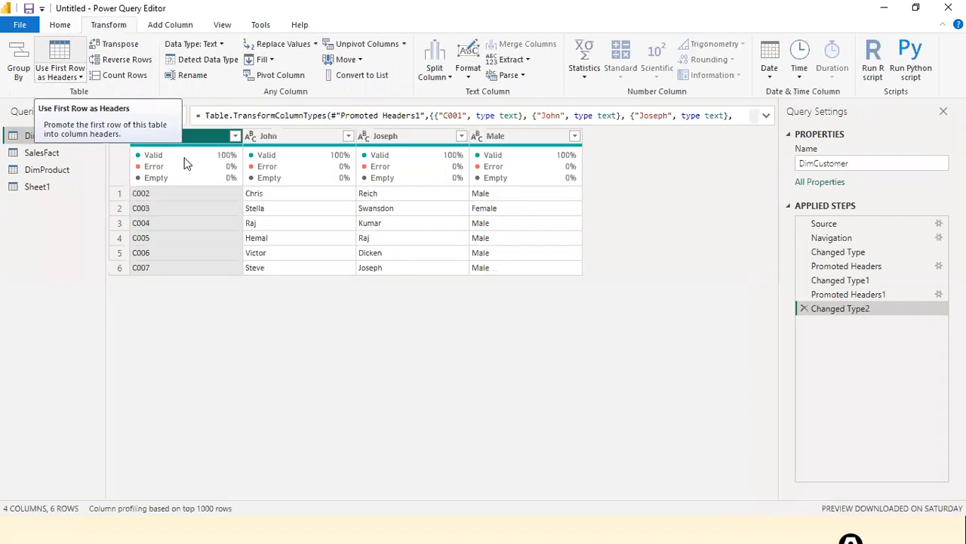
left_click(805, 308)
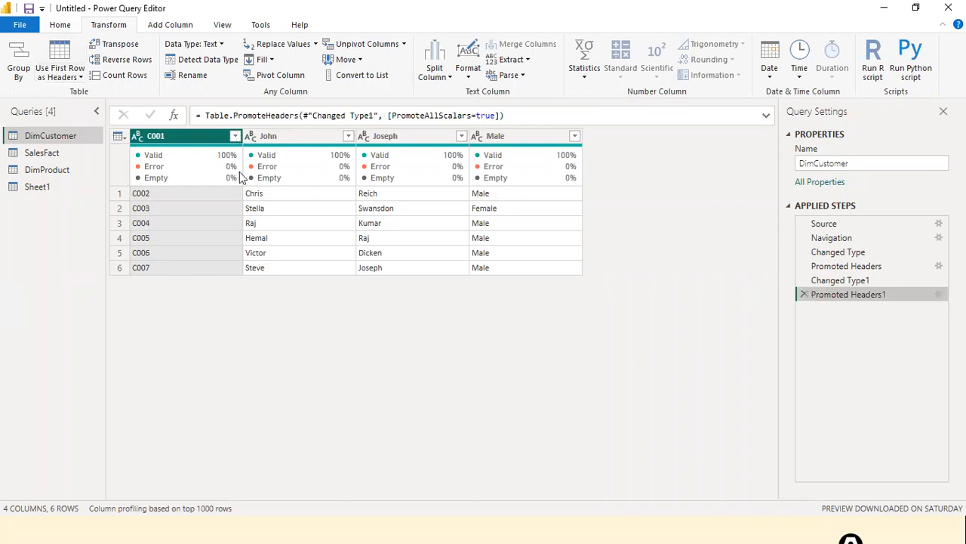
left_click(801, 293)
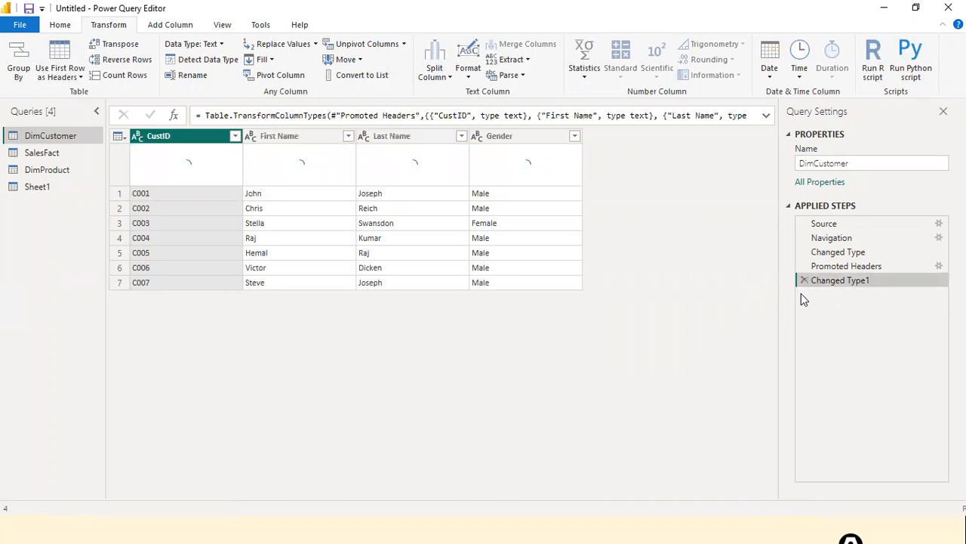
Step: Promote Sheet1's first row to headers (LocationKey, Location Name) and Close & Apply to the model
left_click(38, 183)
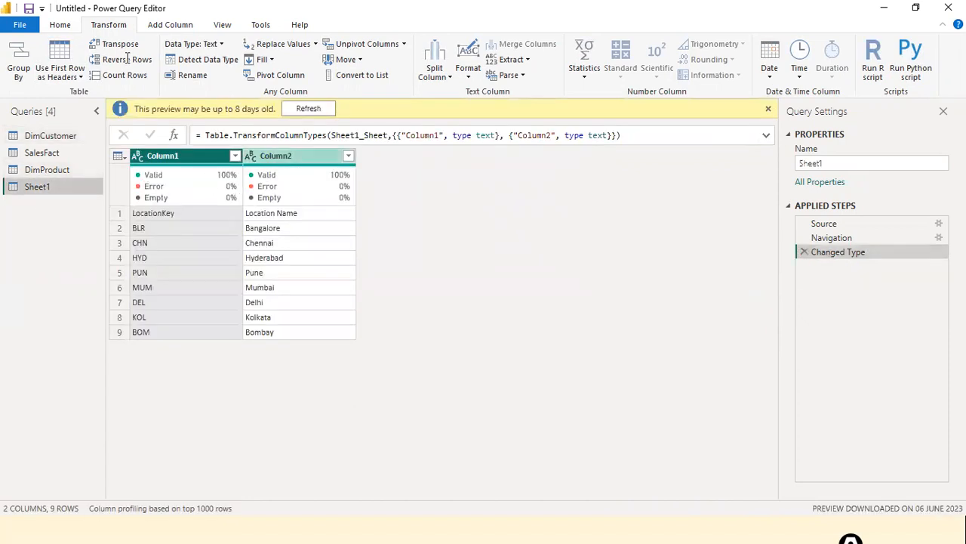
left_click(64, 73)
left_click(72, 91)
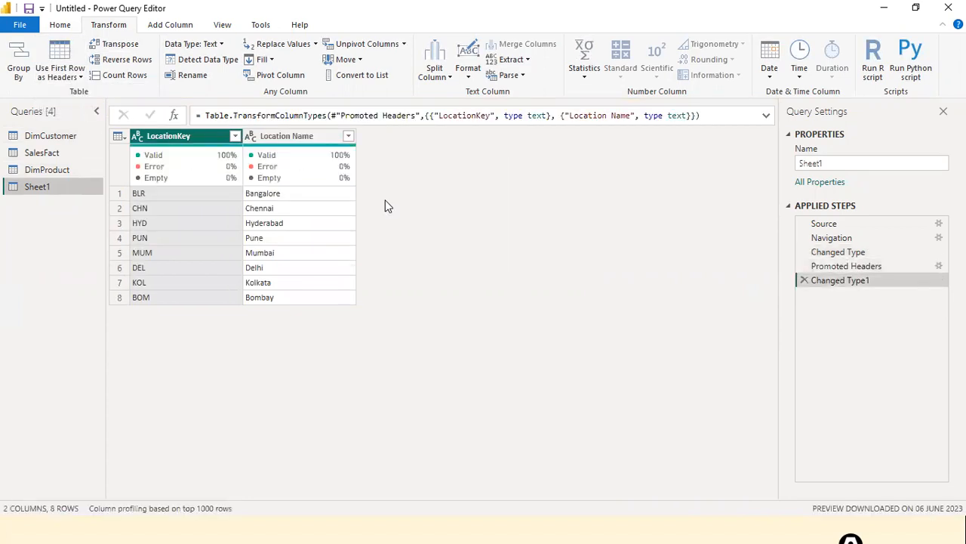
left_click(43, 142)
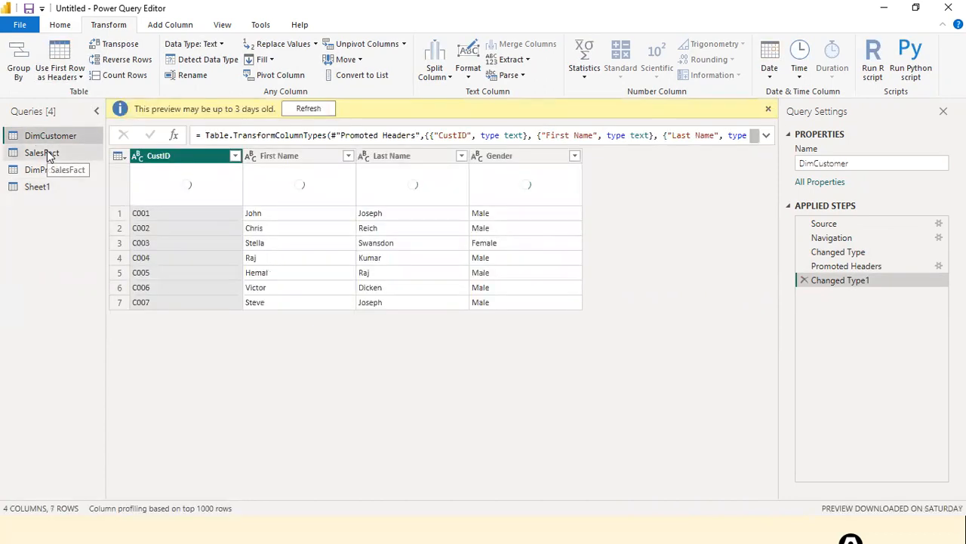
left_click(42, 153)
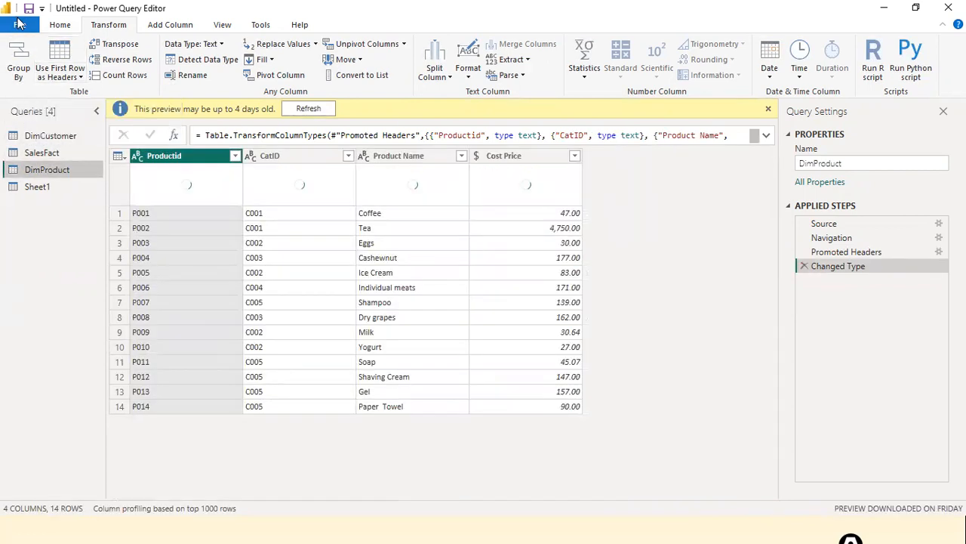
left_click(19, 23)
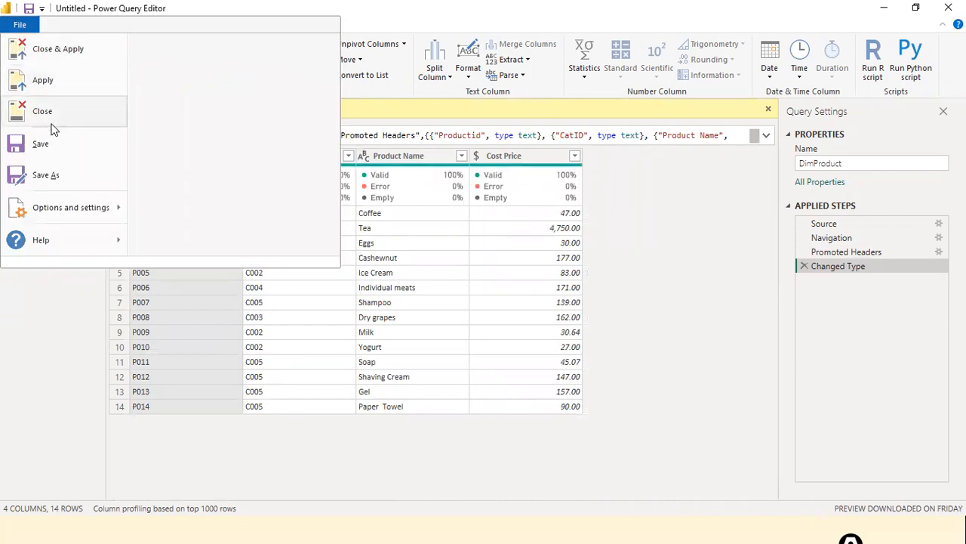
left_click(80, 53)
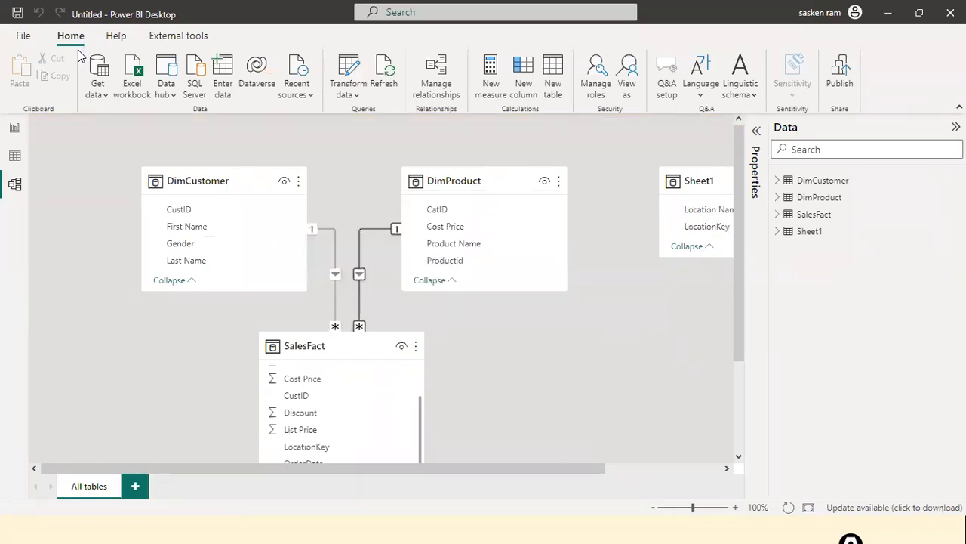
Step: Rename the Sheet1 table to DimLocation
left_click_drag(416, 469, 650, 464)
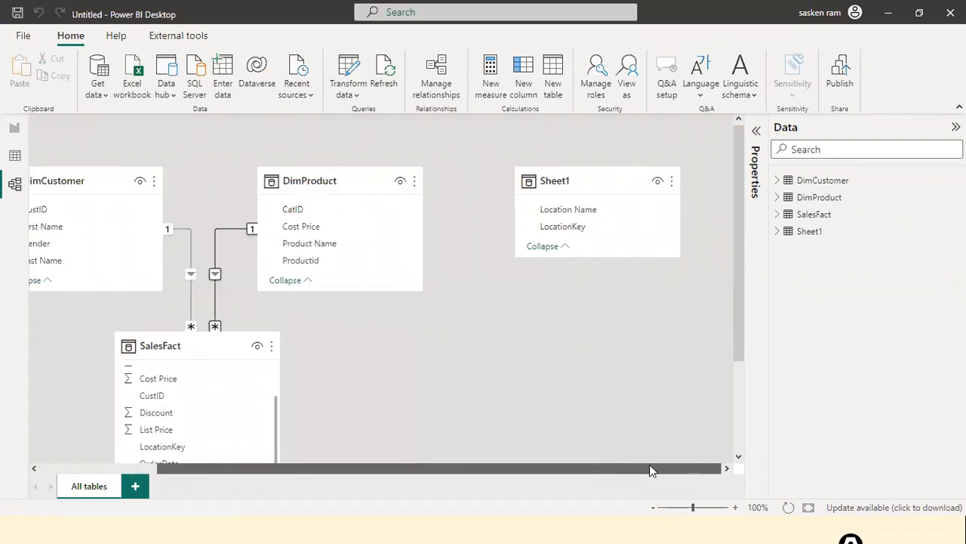
left_click(600, 175)
double_click(819, 231)
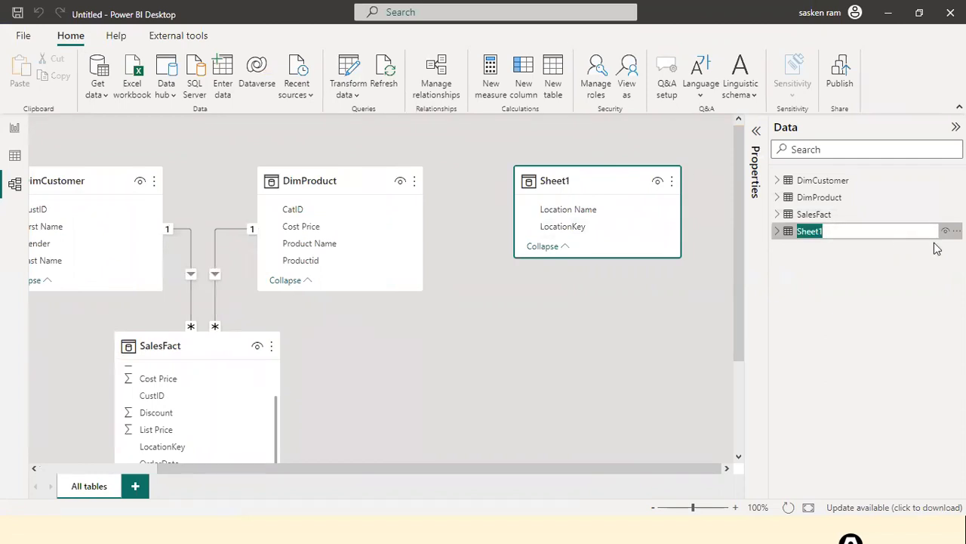
type("Di")
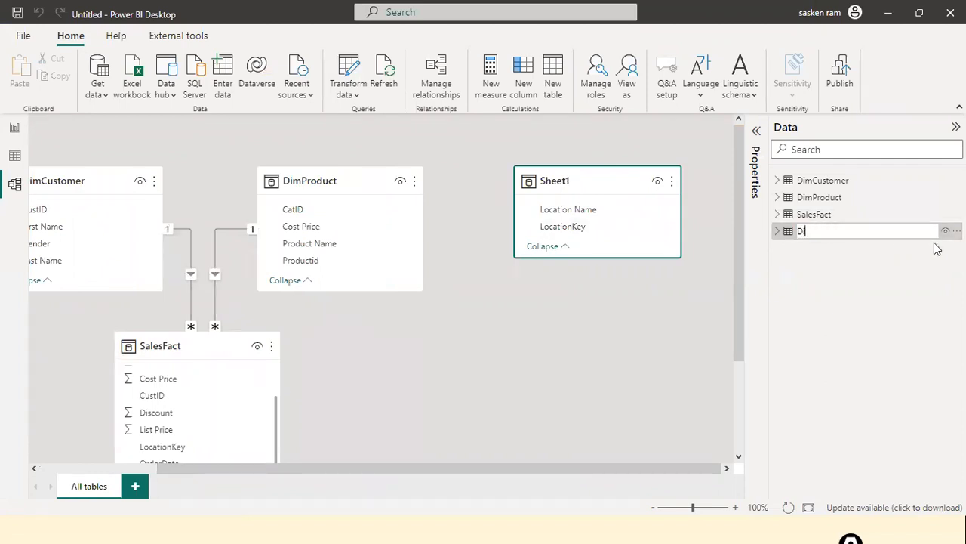
type("mLocation")
key("Return")
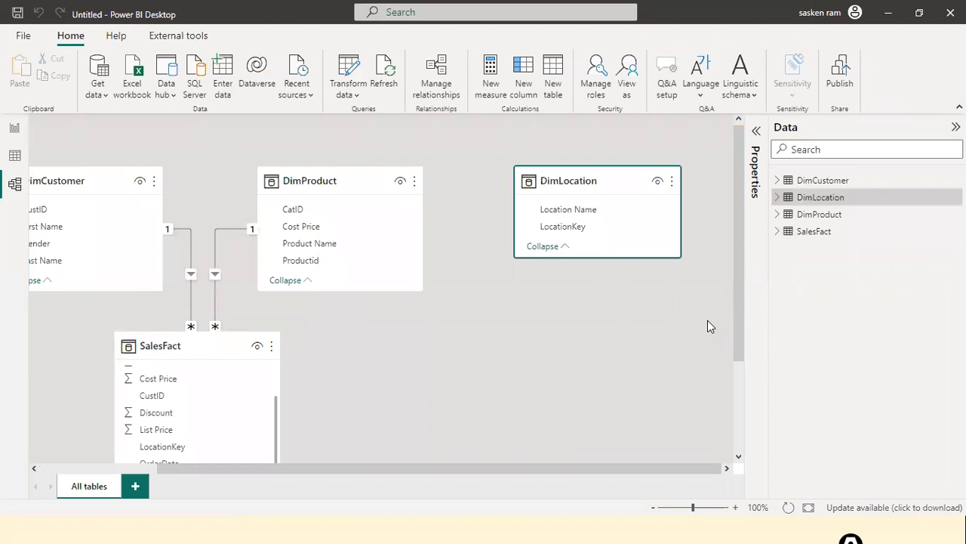
Step: Relate DimLocation to SalesFact on LocationKey
left_click_drag(563, 227, 194, 449)
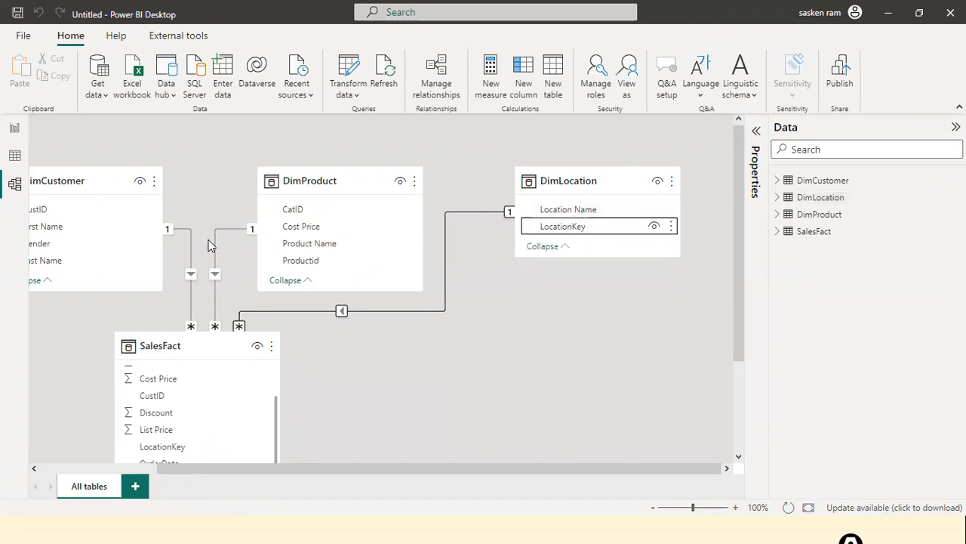
left_click_drag(264, 467, 141, 463)
scroll(456, 353, "down", 1)
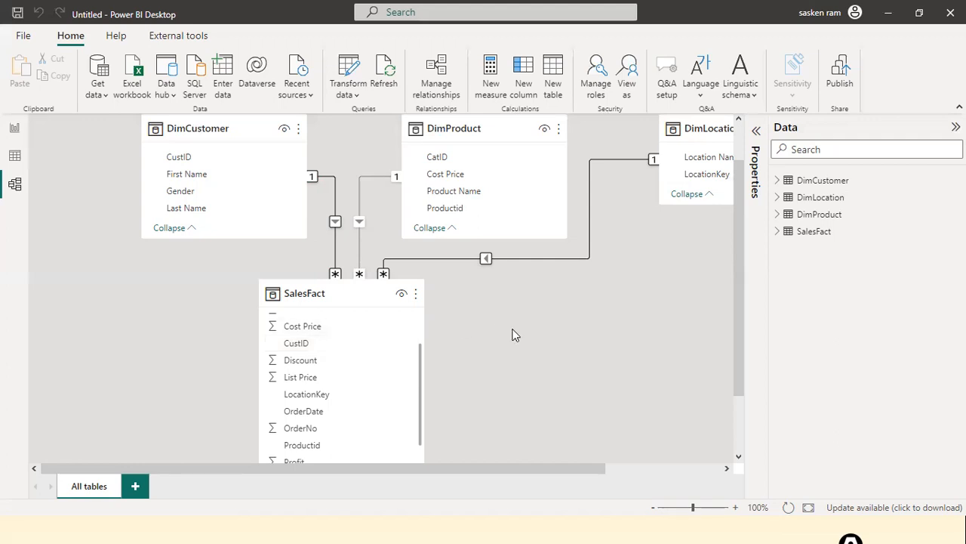
Step: Move the DimLocation card below DimProduct, beside SalesFact in the diagram
left_click_drag(457, 464, 586, 465)
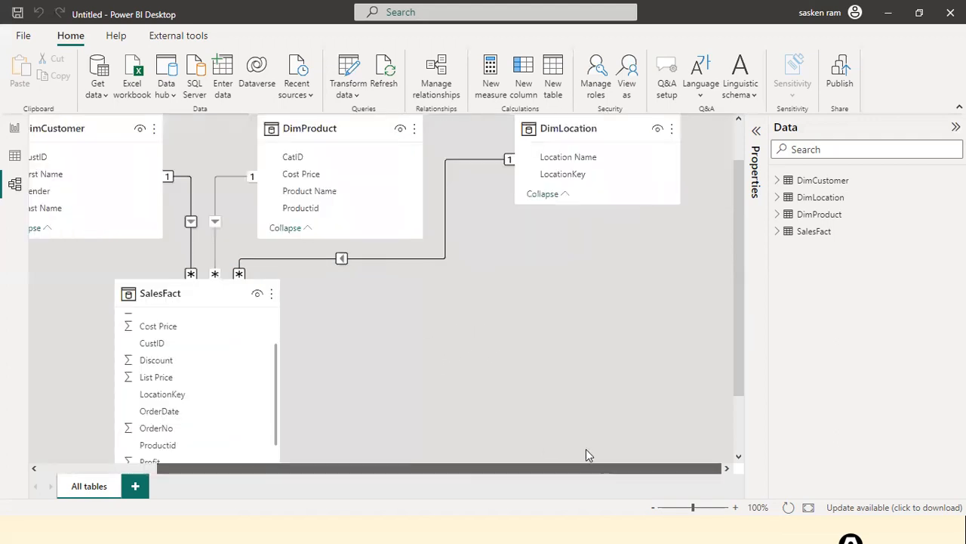
left_click_drag(586, 129, 640, 327)
left_click(604, 168)
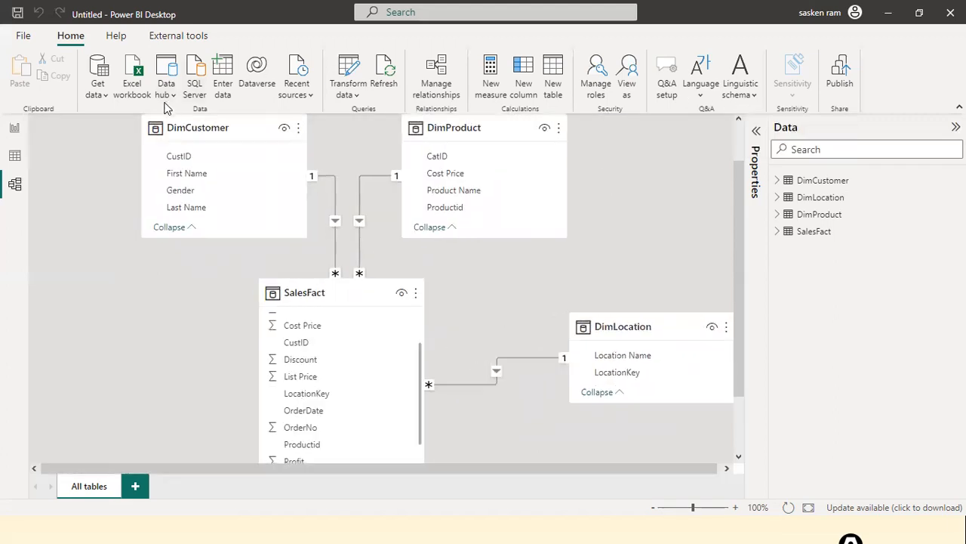
left_click(109, 101)
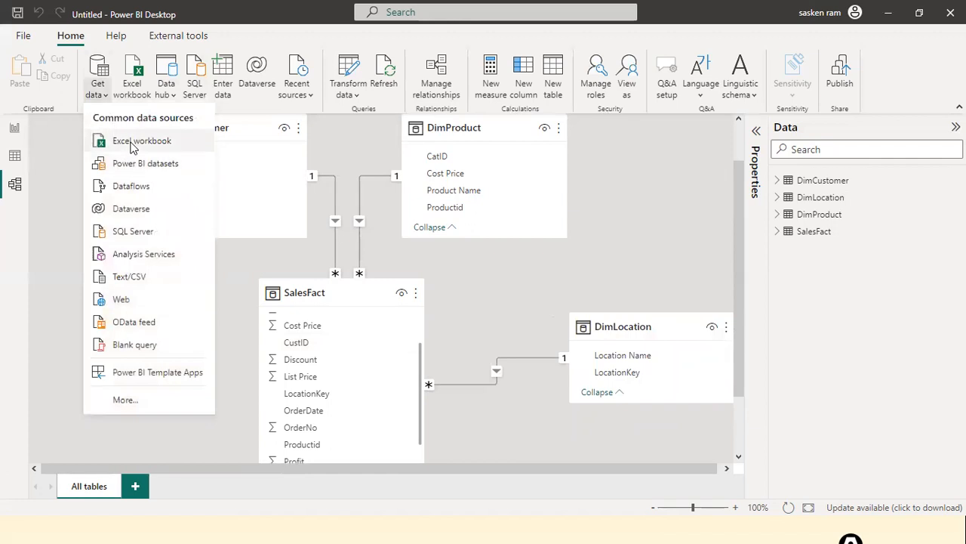
Step: Import the Sales_data sheet from DimCategory.xls into Power Query with Transform Data
left_click(129, 142)
left_click(172, 186)
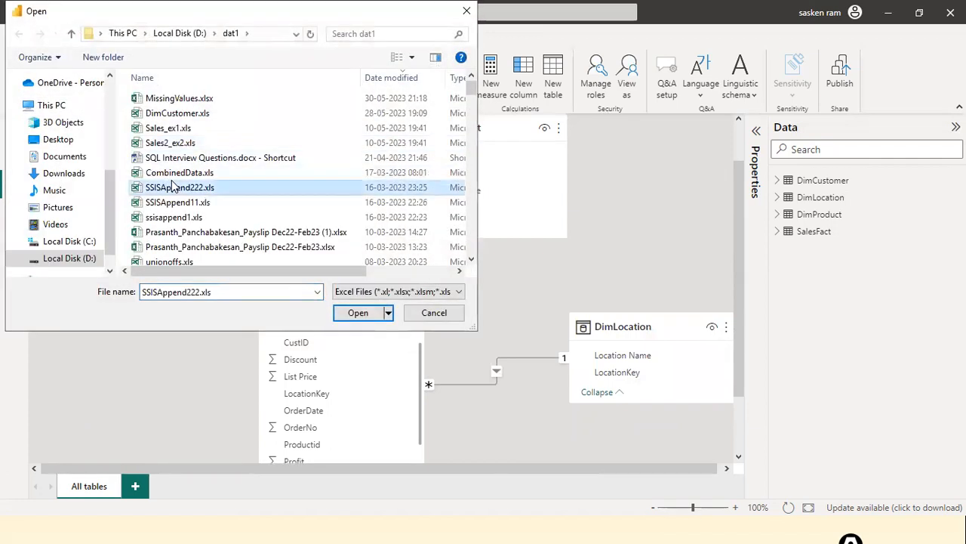
type("dimc")
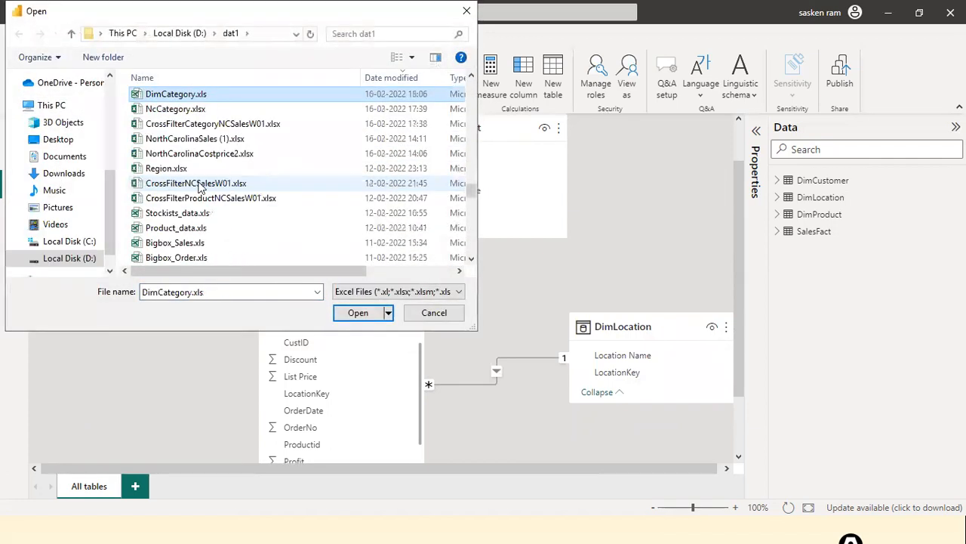
key("Return")
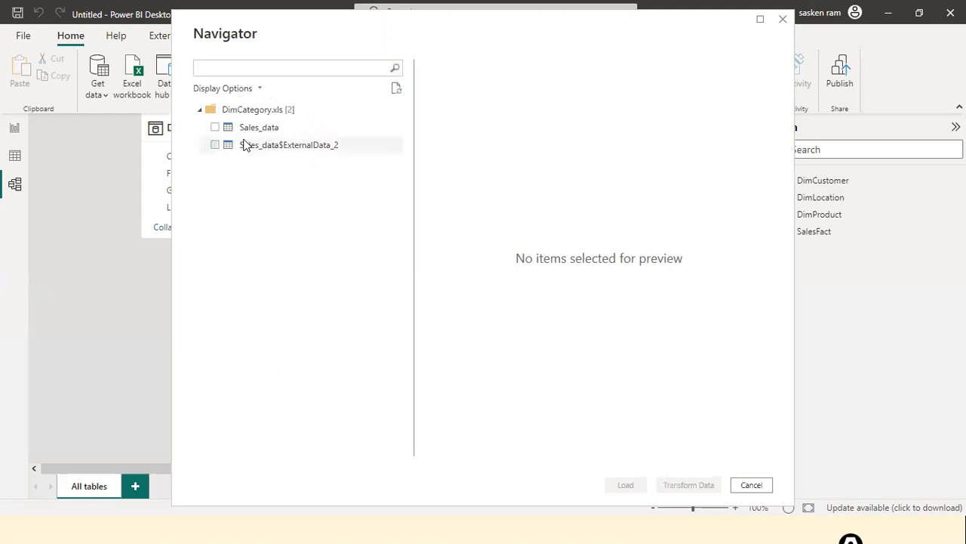
left_click(215, 127)
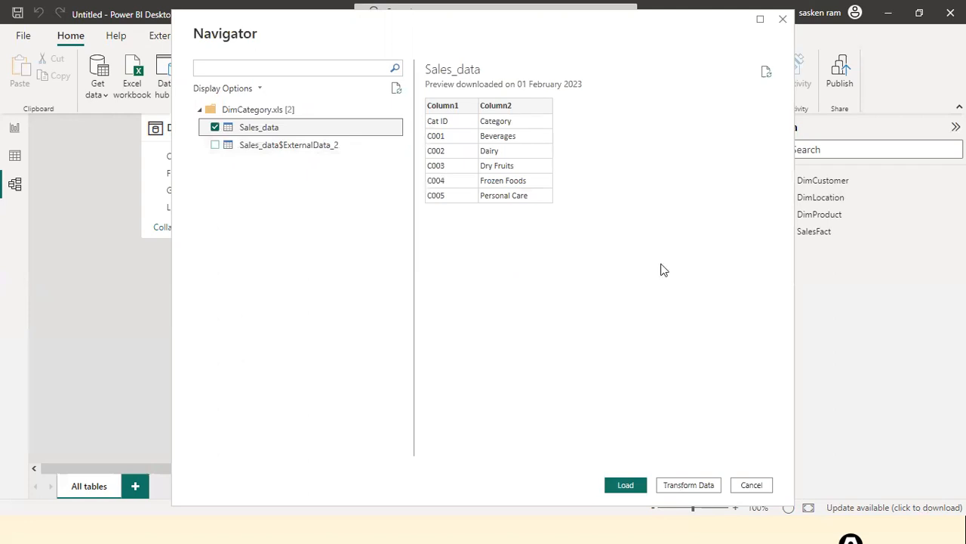
left_click(684, 486)
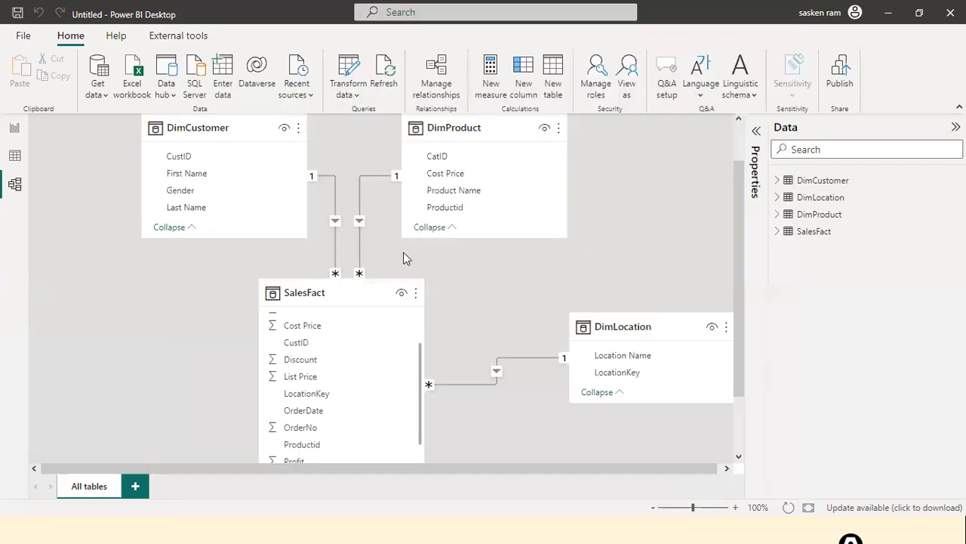
left_click(364, 223)
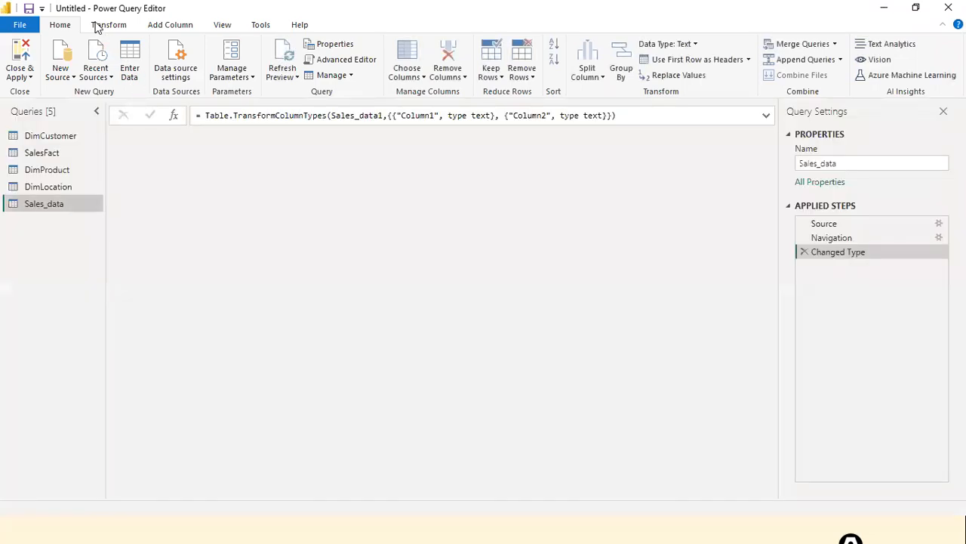
Step: Promote Cat ID and Category to Sales_data headers, load it, and place it beside DimProduct
left_click(97, 27)
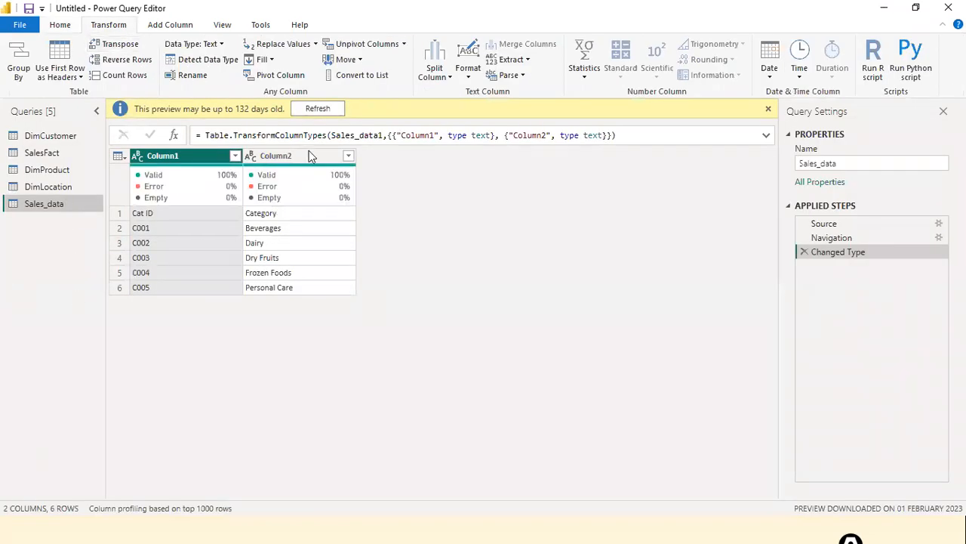
left_click(81, 77)
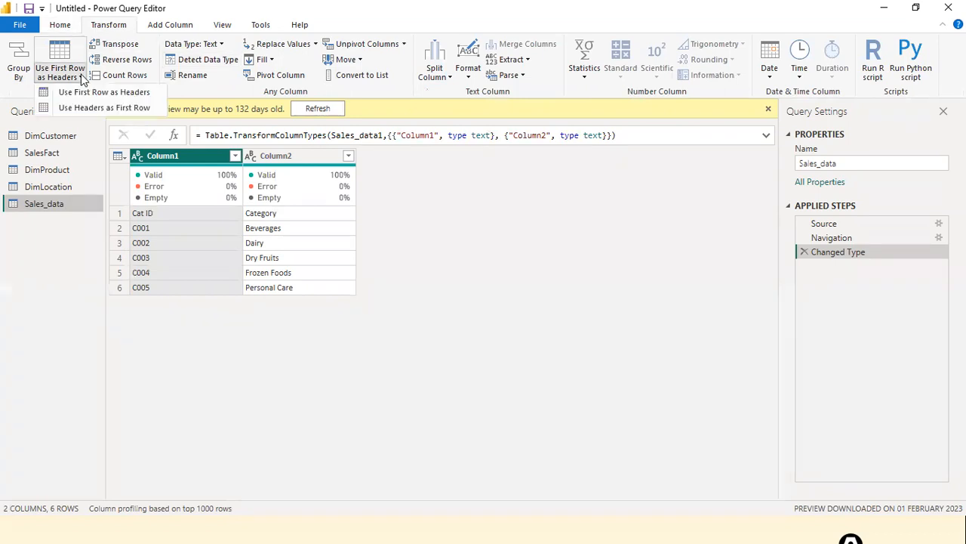
left_click(84, 93)
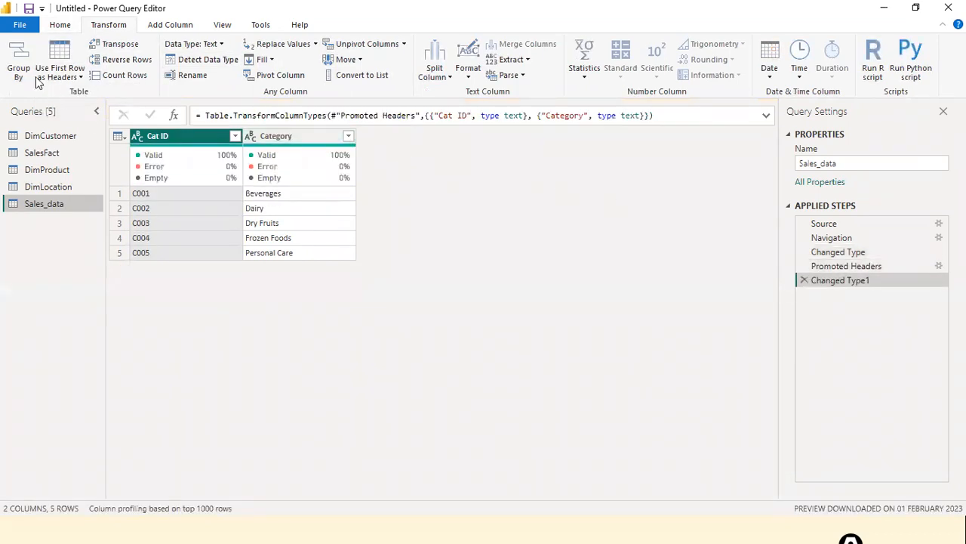
left_click(20, 24)
key("Escape")
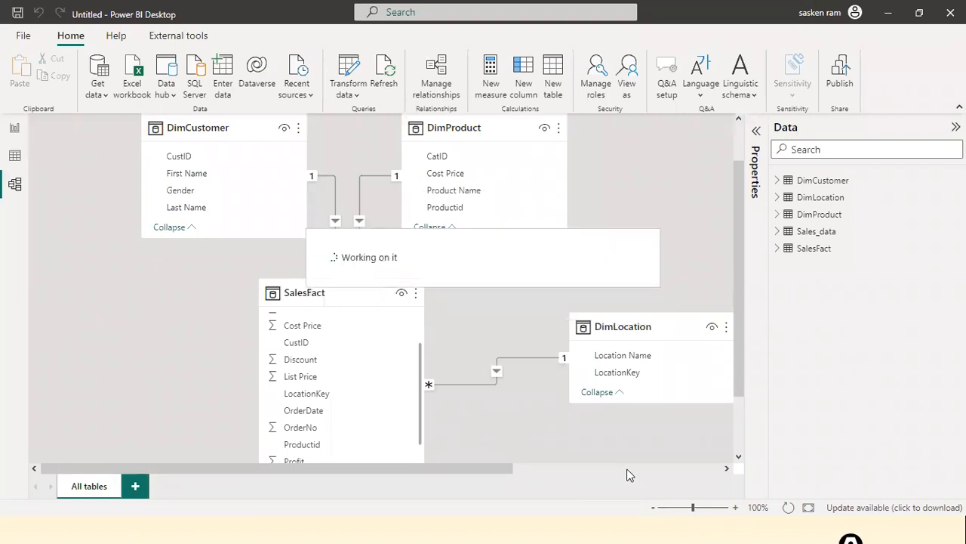
left_click_drag(481, 475, 707, 460)
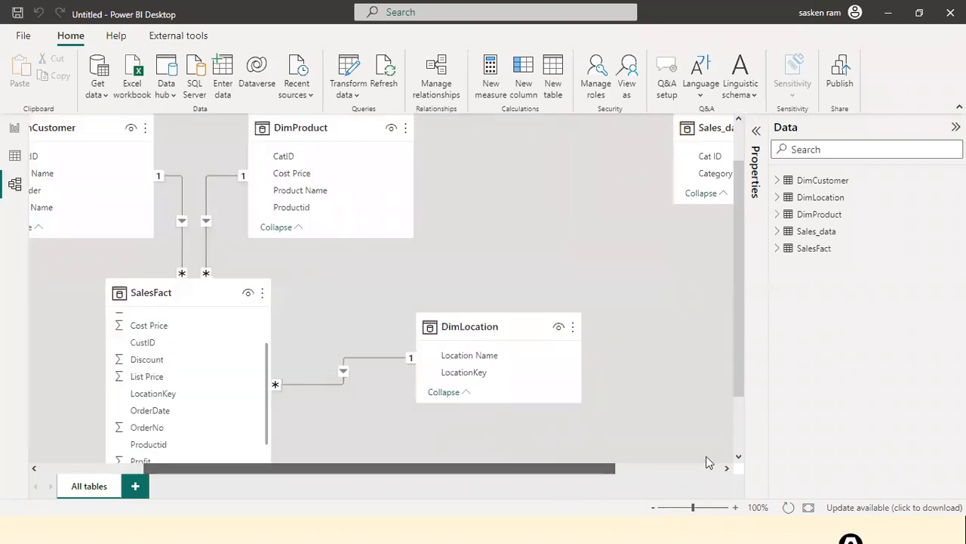
left_click_drag(582, 133, 310, 160)
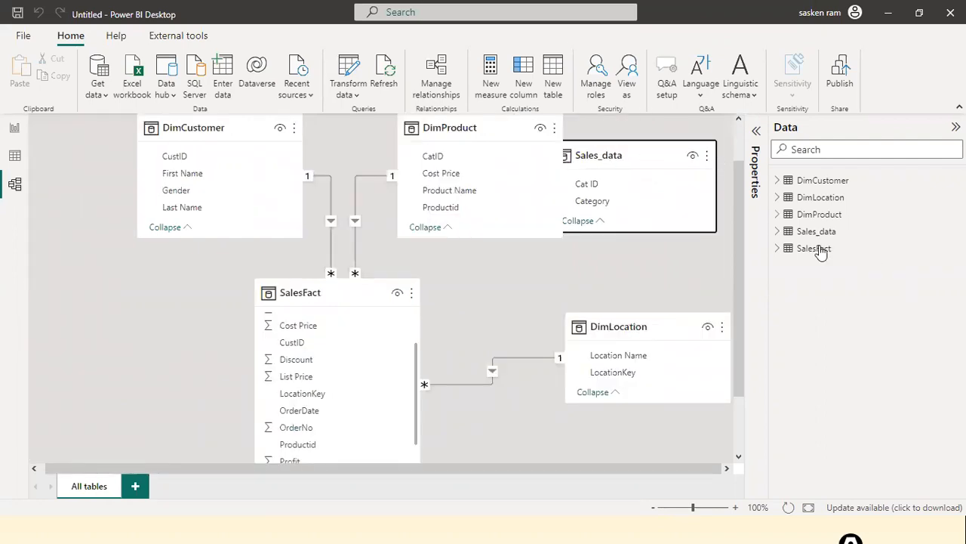
Step: Rename the Sales_data table to DmCategory
double_click(858, 248)
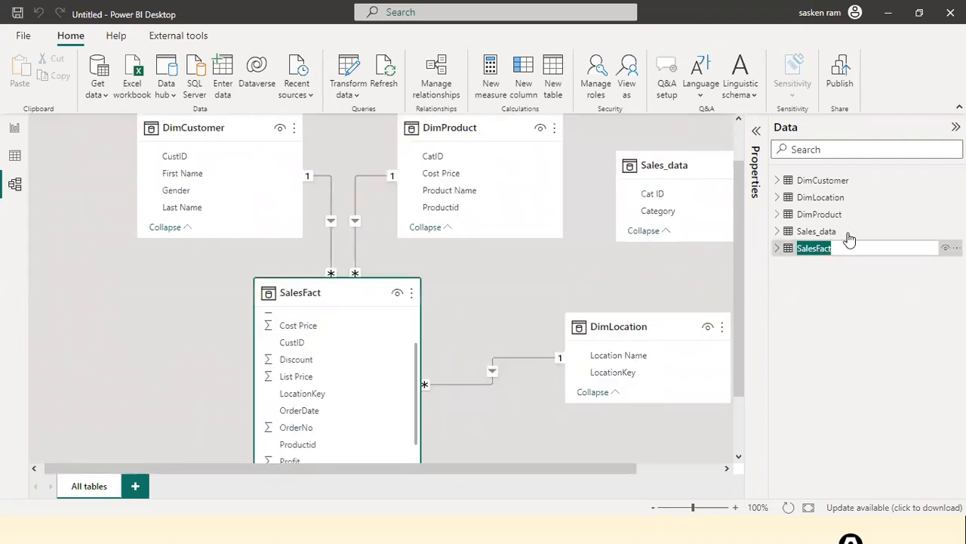
left_click(865, 233)
double_click(865, 233)
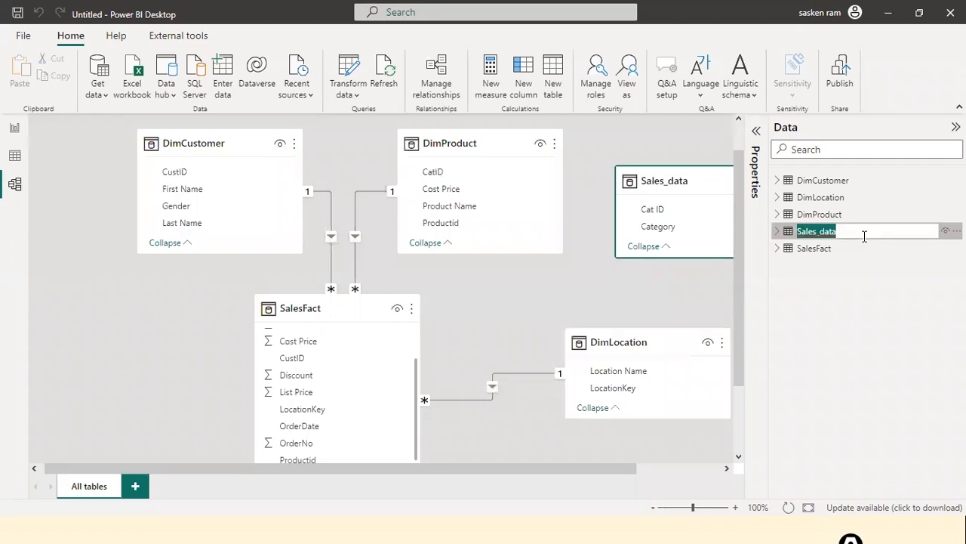
type("DmCatego")
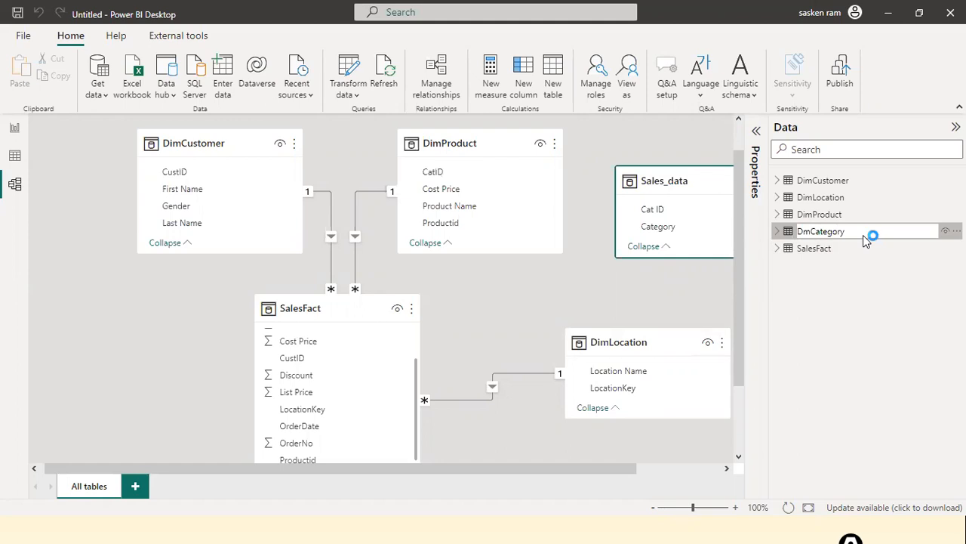
type("ry")
key("Return")
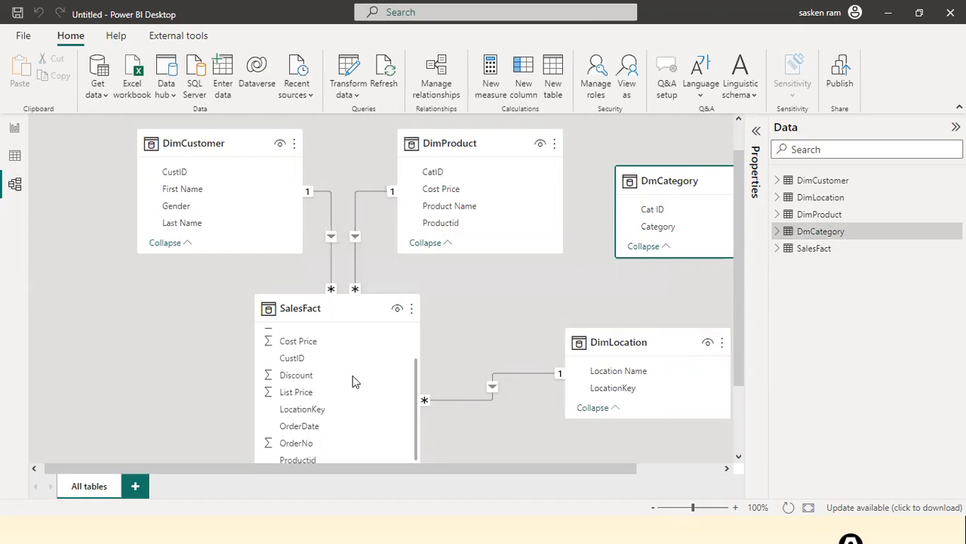
Step: Correct the name to DimCategory and link its Cat ID to DimProduct's CatID
scroll(337, 452, "down", 3)
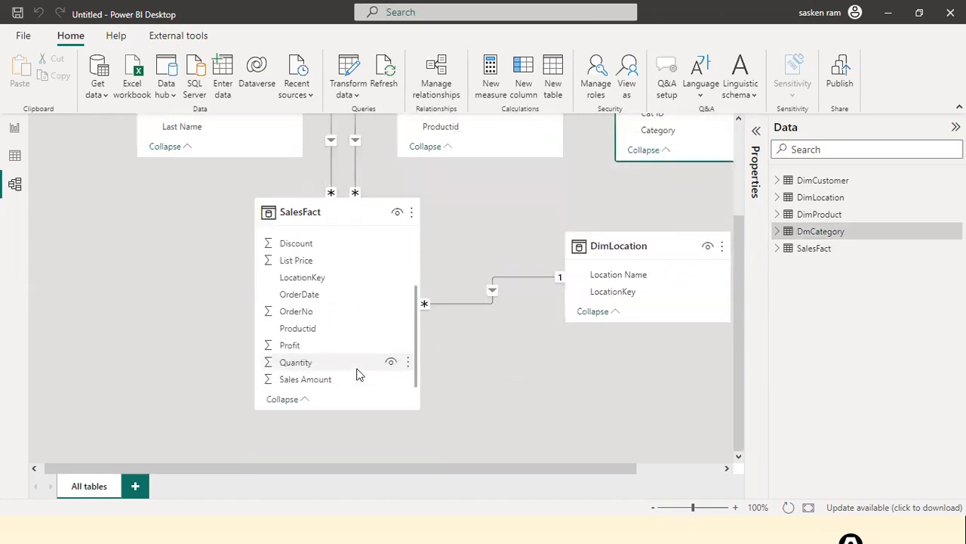
scroll(359, 376, "up", 1)
scroll(348, 271, "up", 1)
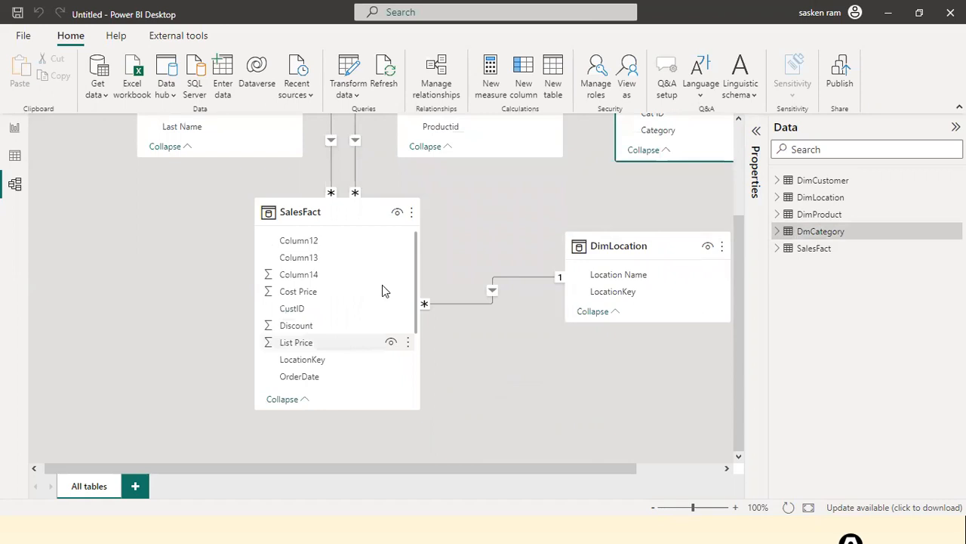
scroll(382, 290, "up", 1)
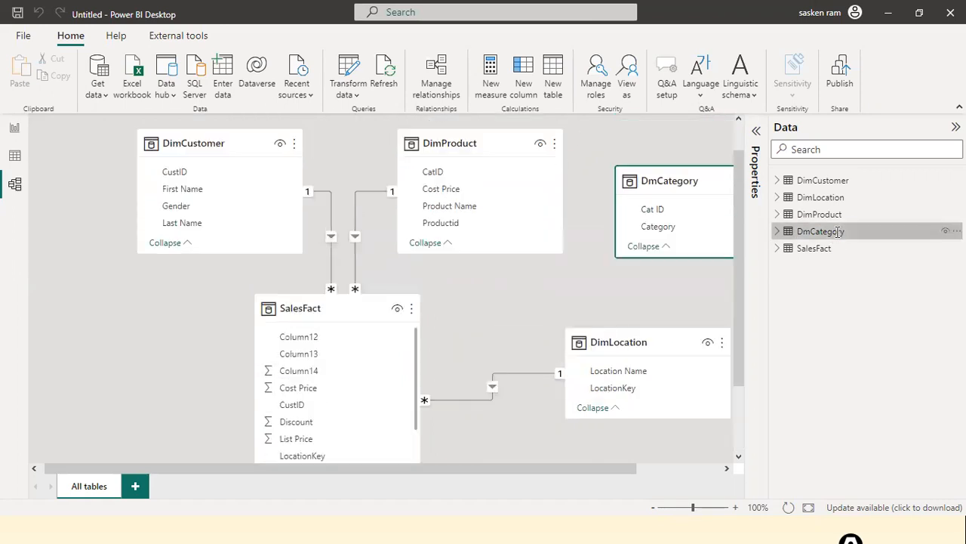
double_click(807, 231)
left_click(805, 231)
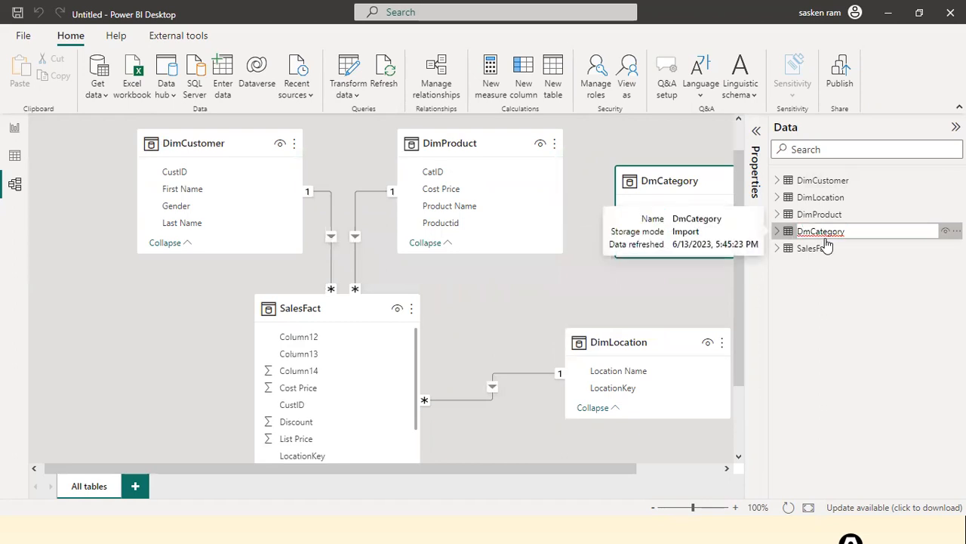
left_click(692, 287)
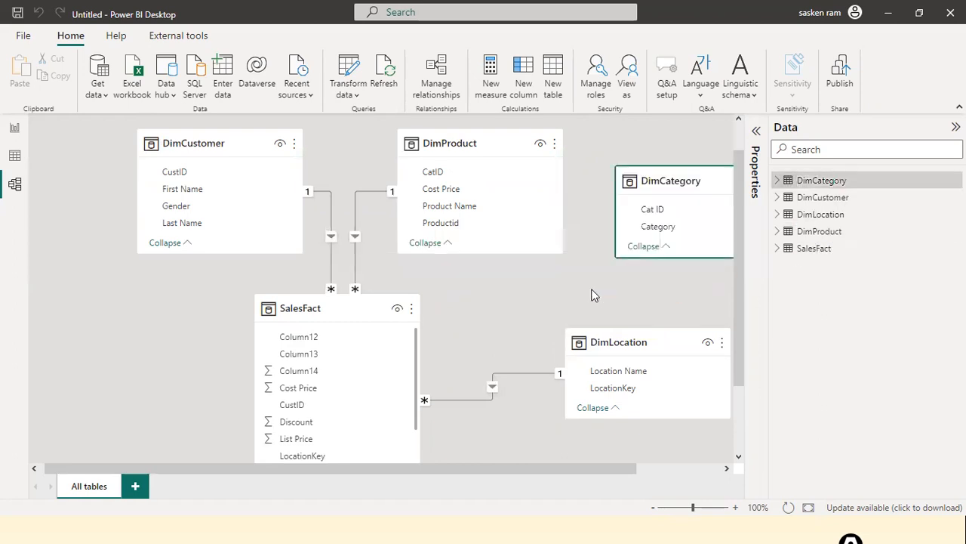
left_click_drag(649, 210, 463, 180)
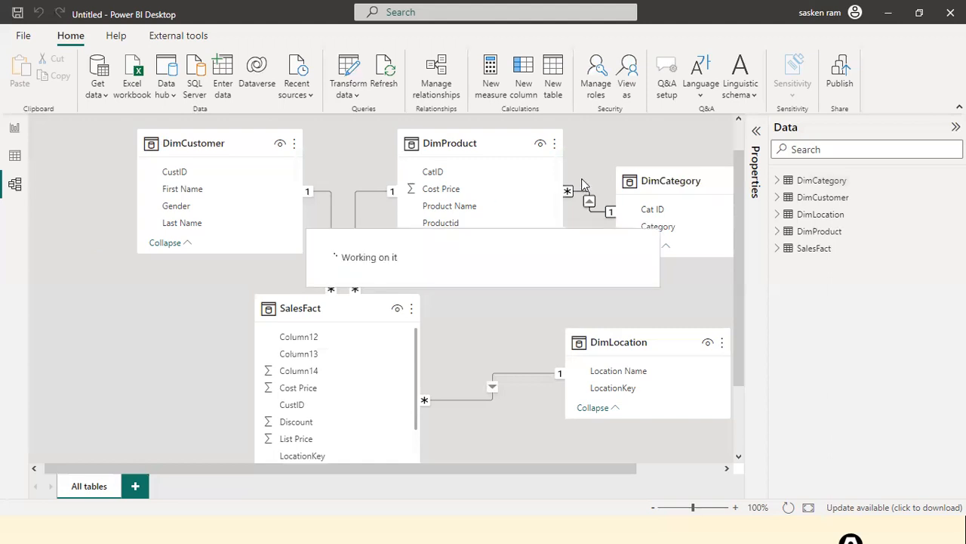
Step: Move the DimCategory card up beside DimProduct and return to the empty report page
left_click_drag(676, 182, 695, 143)
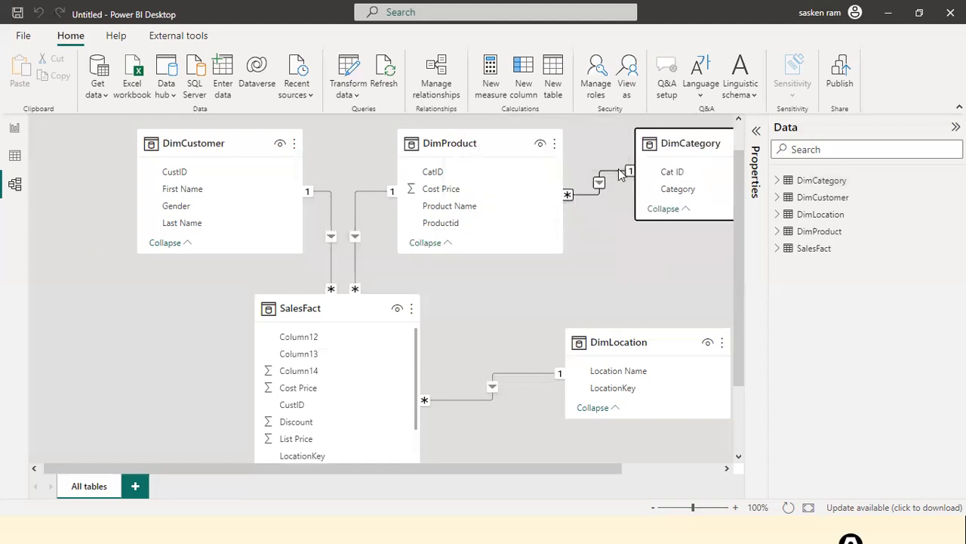
left_click_drag(440, 468, 539, 468)
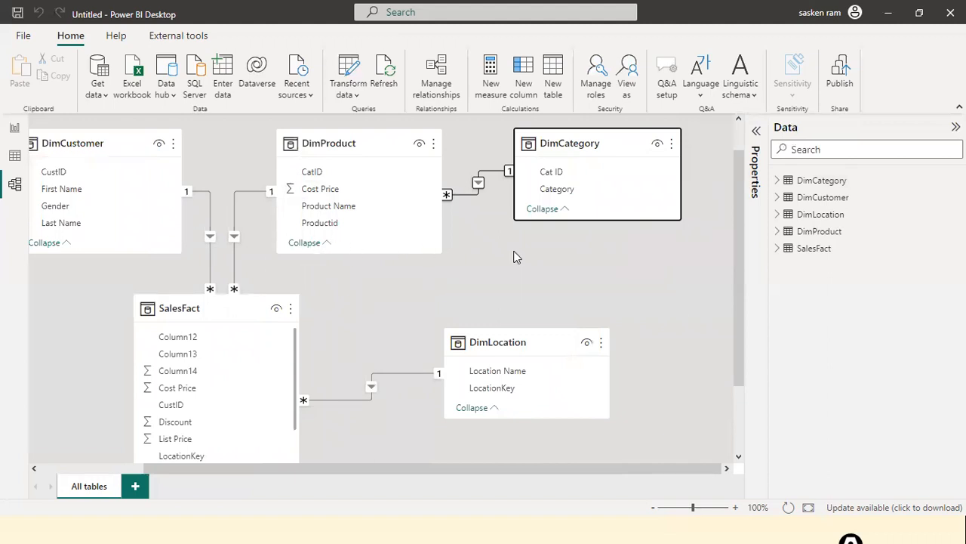
left_click(100, 468)
left_click_drag(101, 468, 219, 462)
scroll(98, 468, "left", 3)
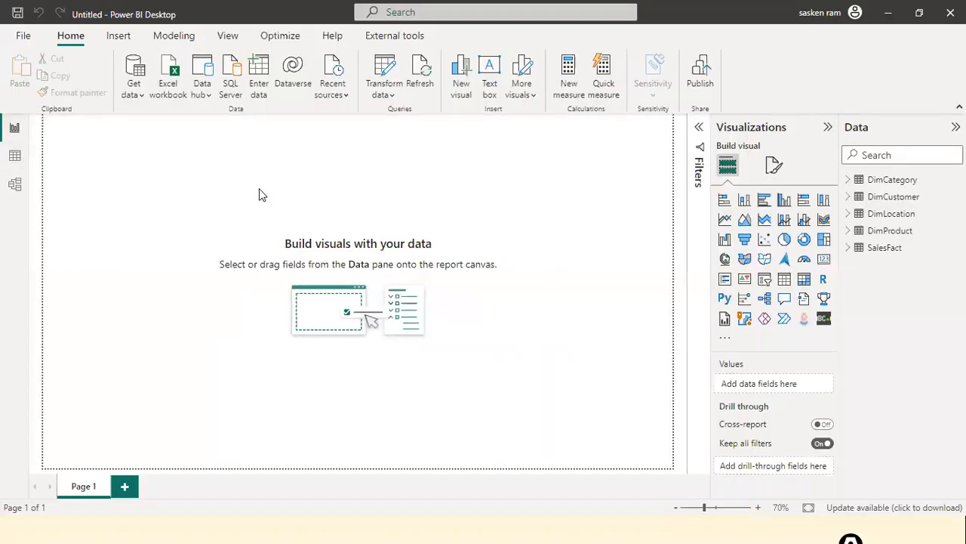
Step: Switch to Model view and open the SalesFact–DimProduct relationship's edit settings
left_click(15, 184)
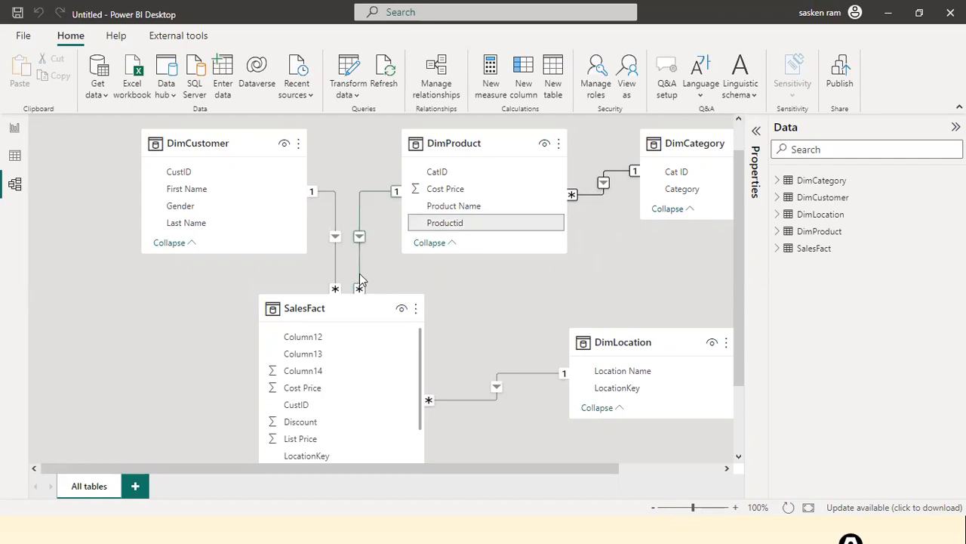
double_click(360, 210)
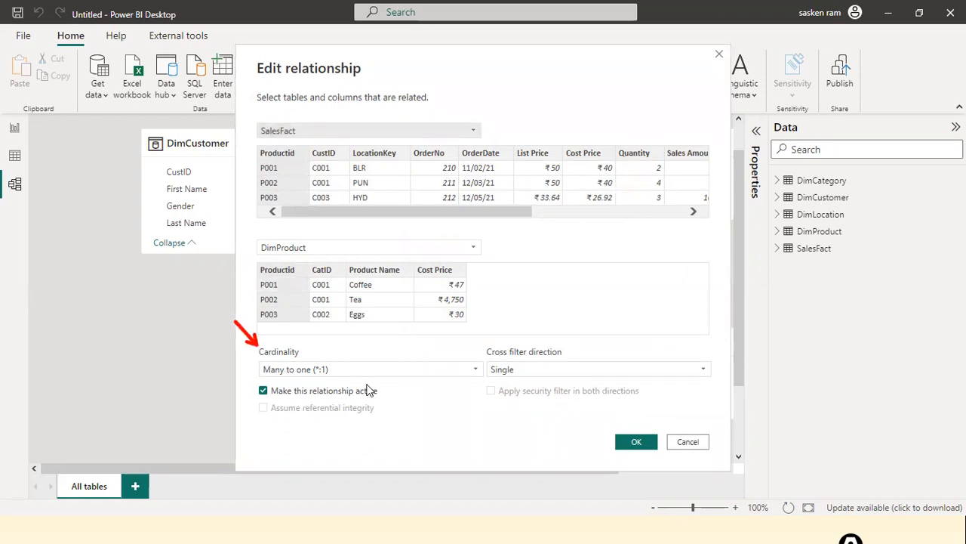
left_click(476, 372)
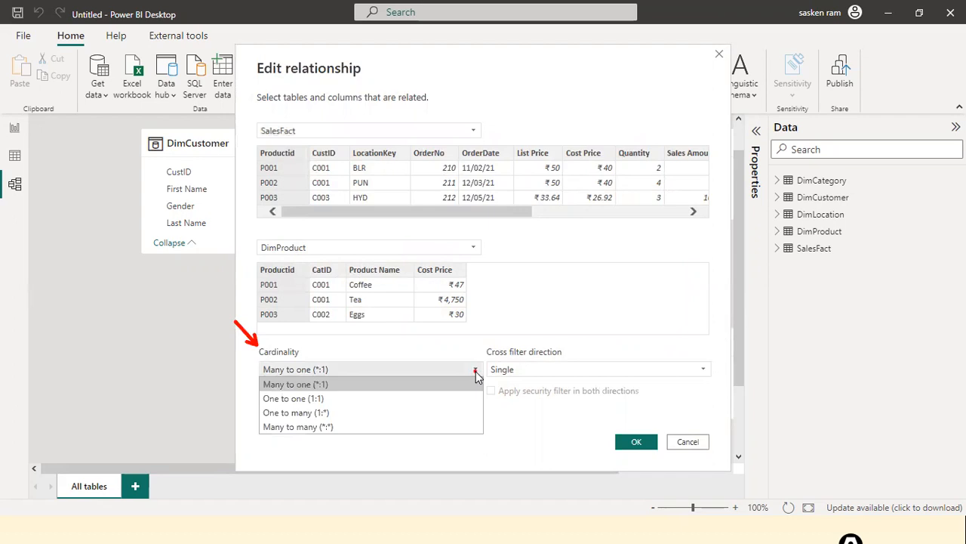
left_click(476, 374)
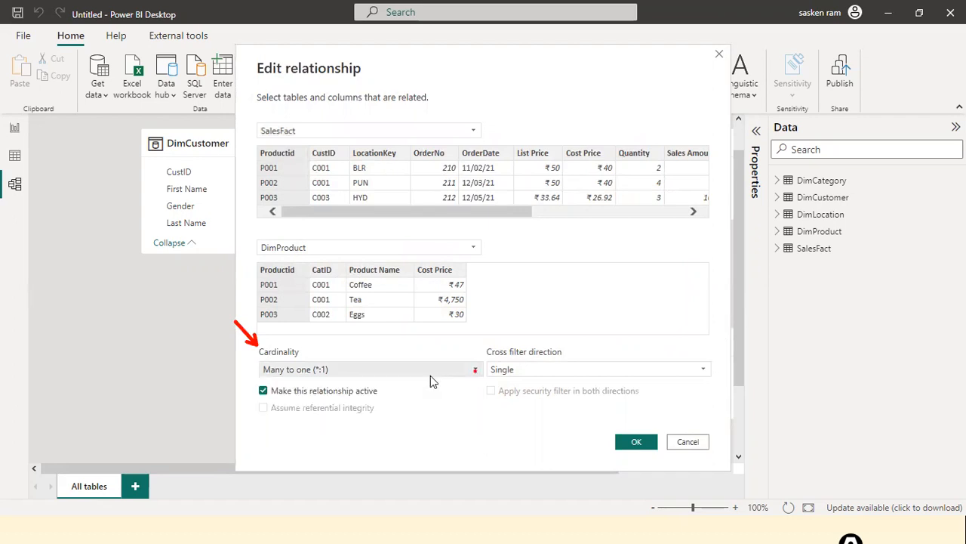
left_click(579, 369)
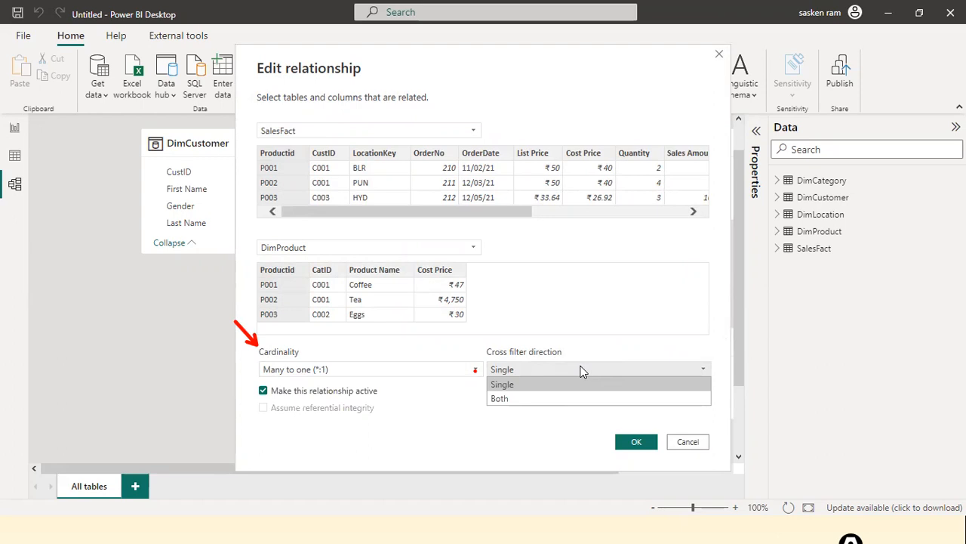
left_click(581, 370)
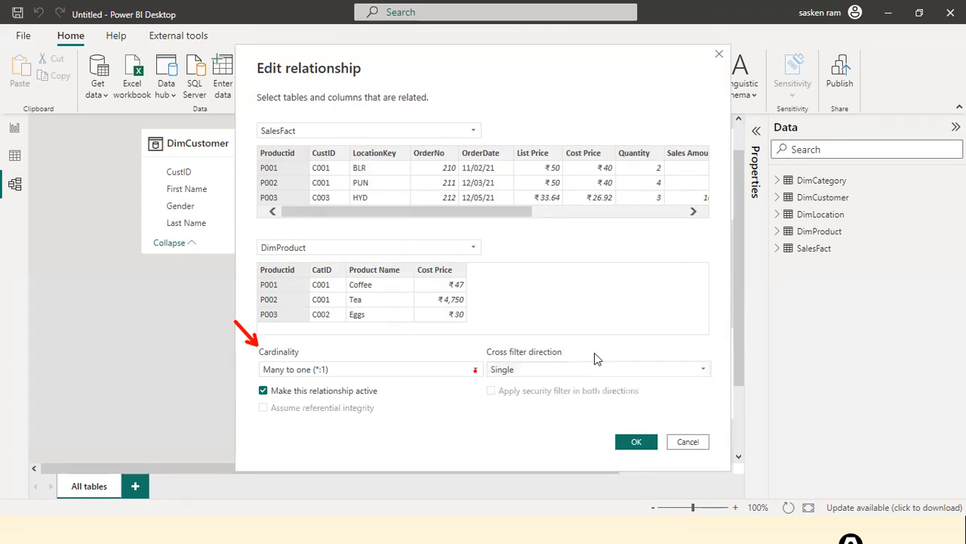
left_click(582, 370)
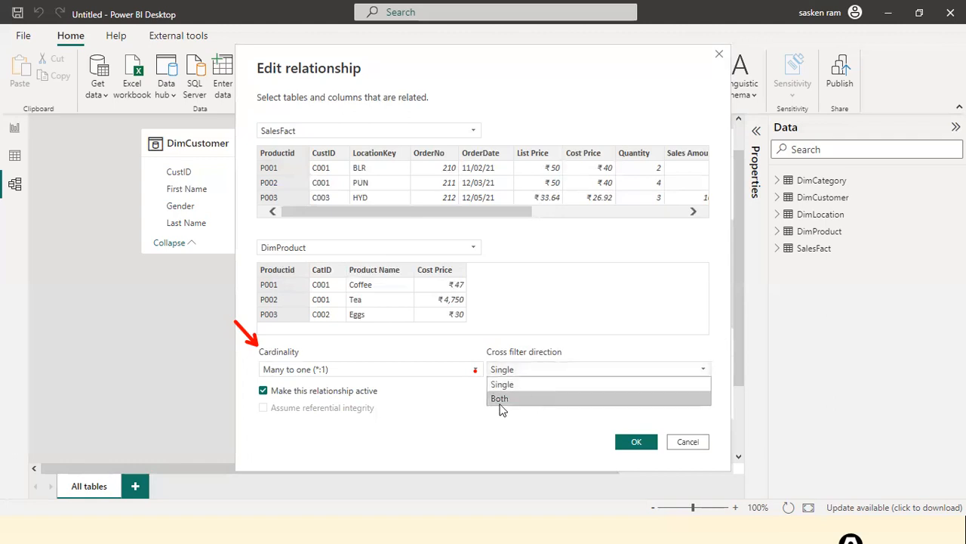
left_click(598, 382)
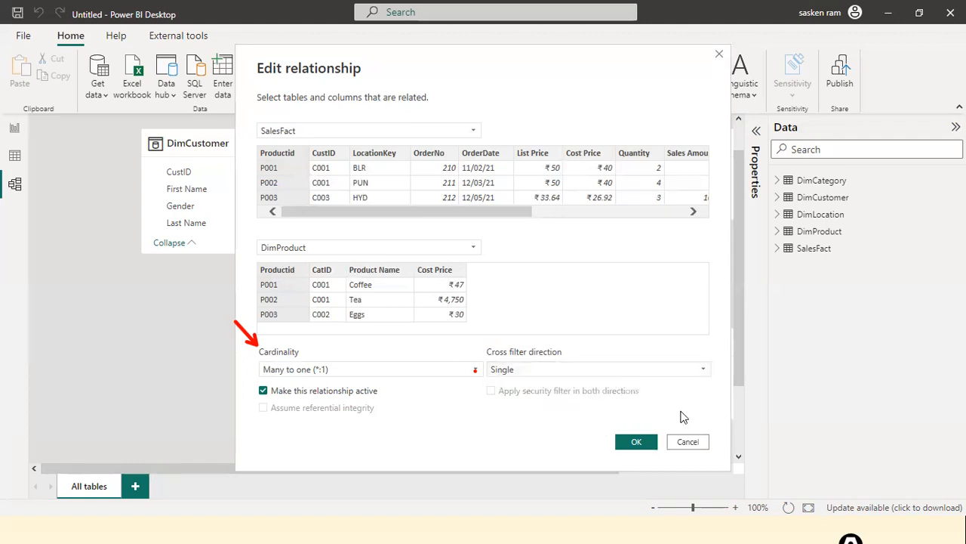
left_click(641, 443)
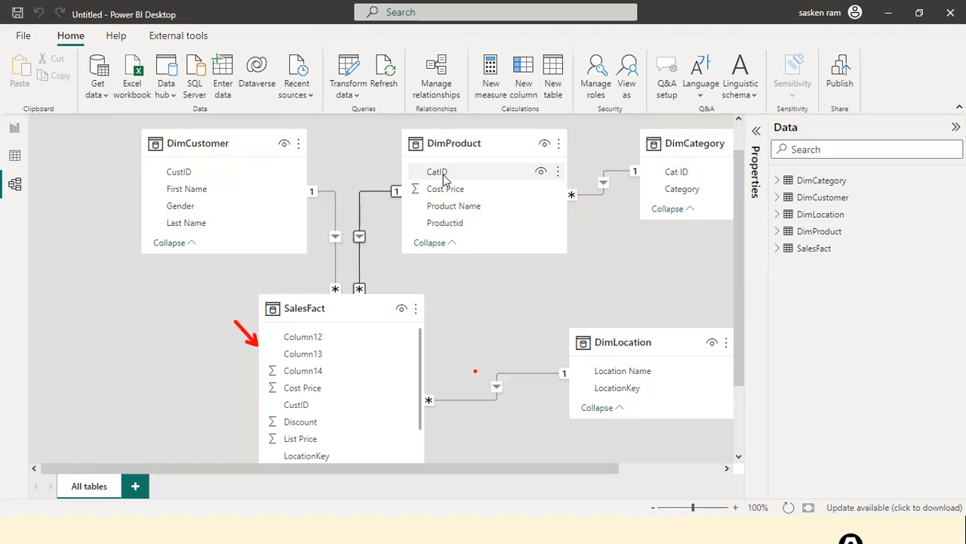
scroll(639, 235, "down", 1)
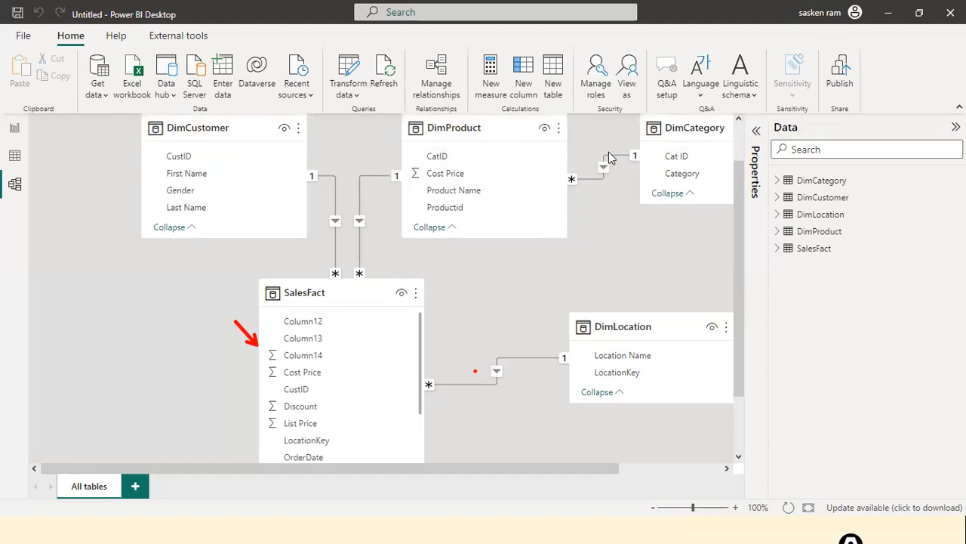
Step: Delete the DimProduct–DimCategory relationship, confirming with Yes
left_click(610, 159)
right_click(610, 159)
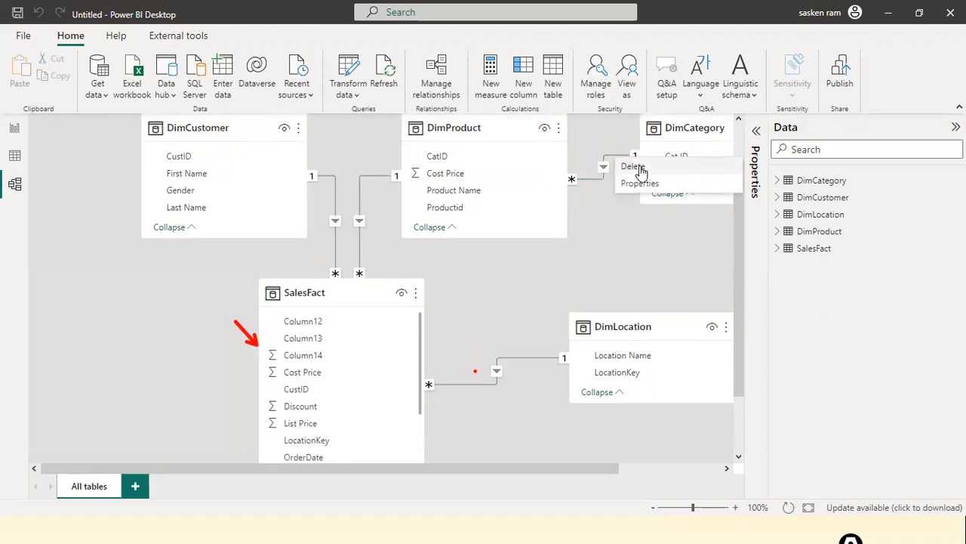
left_click(638, 169)
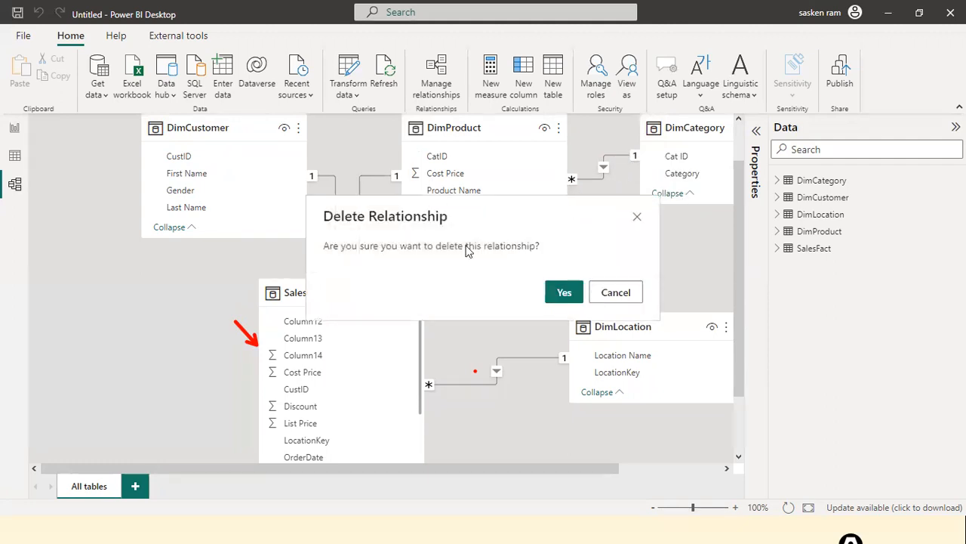
left_click(560, 292)
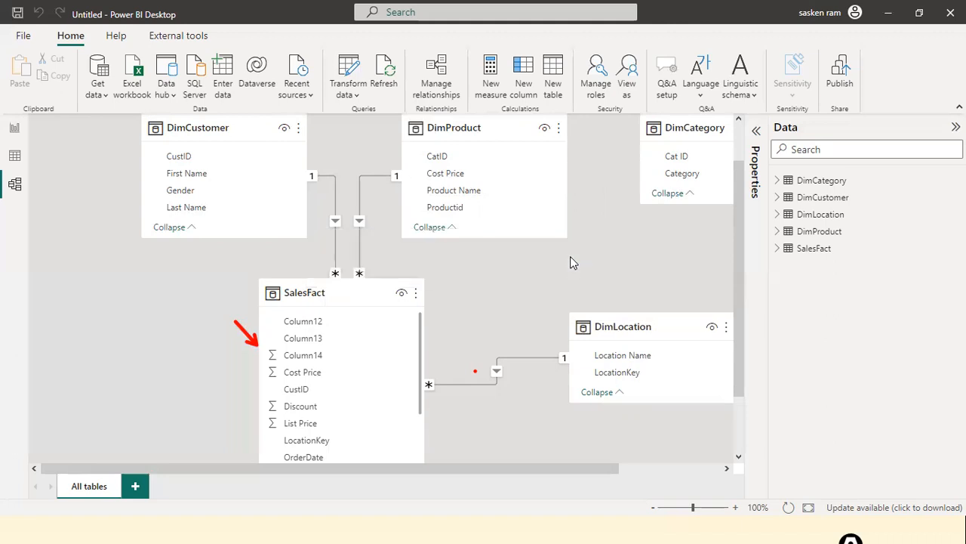
scroll(570, 262, "up", 1)
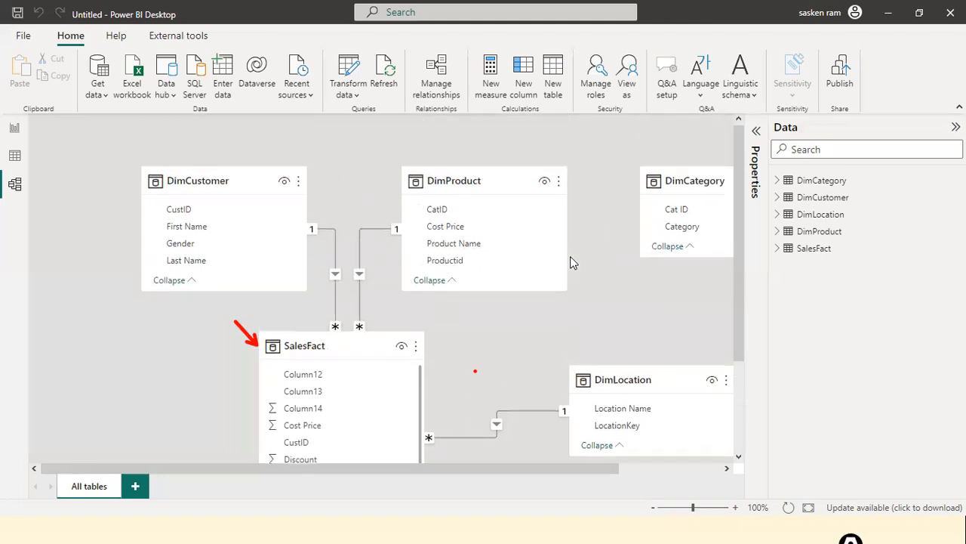
left_click(436, 86)
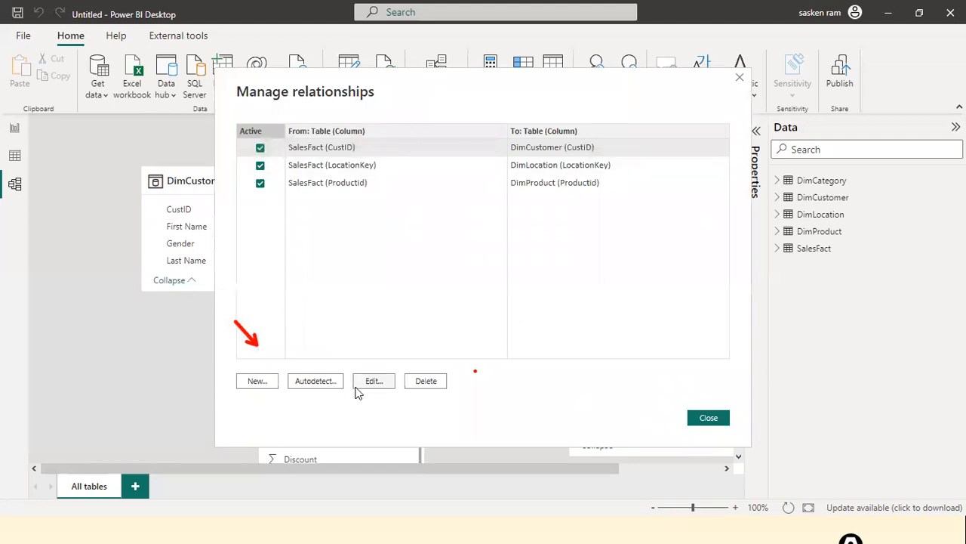
Step: Add a one-to-many relationship from DimCategory's Cat ID to DimProduct's CatID
left_click(249, 382)
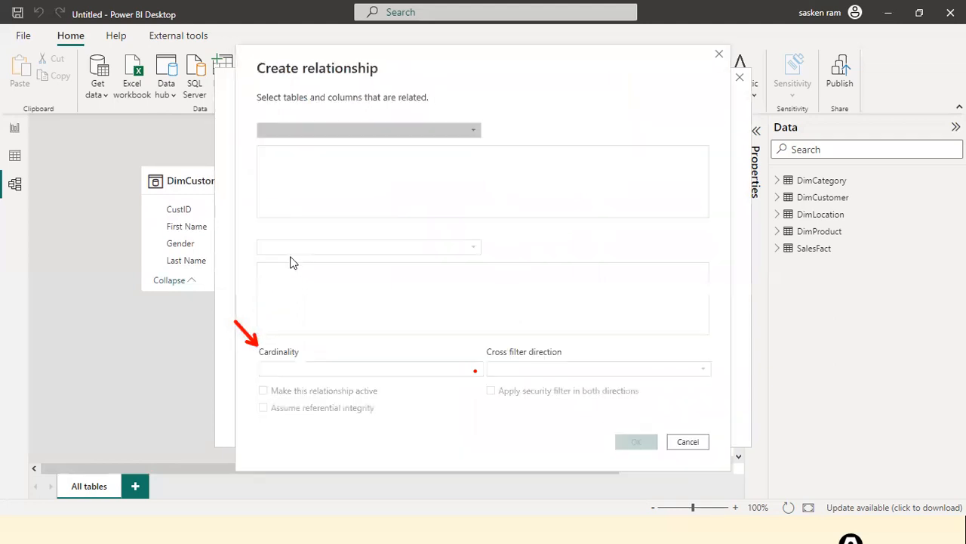
left_click(469, 135)
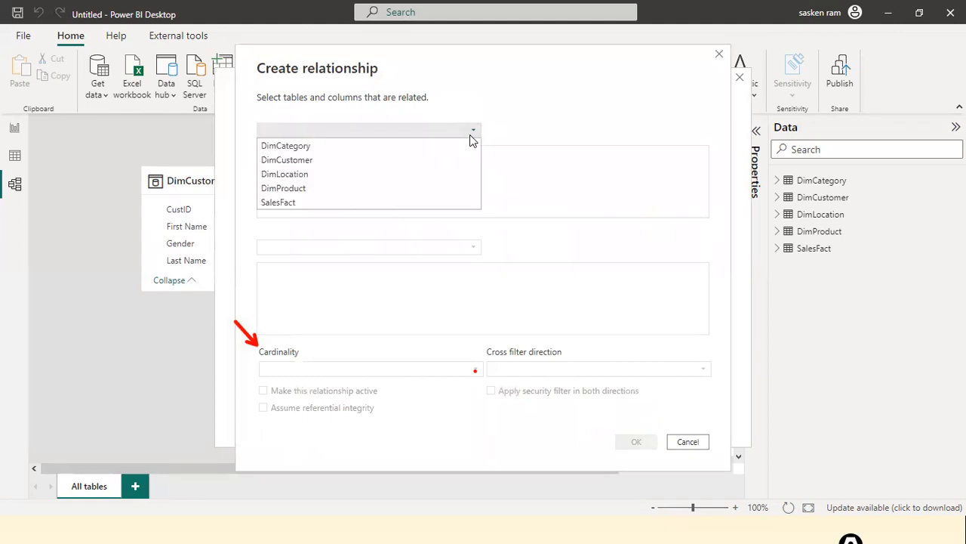
left_click(347, 148)
left_click(382, 248)
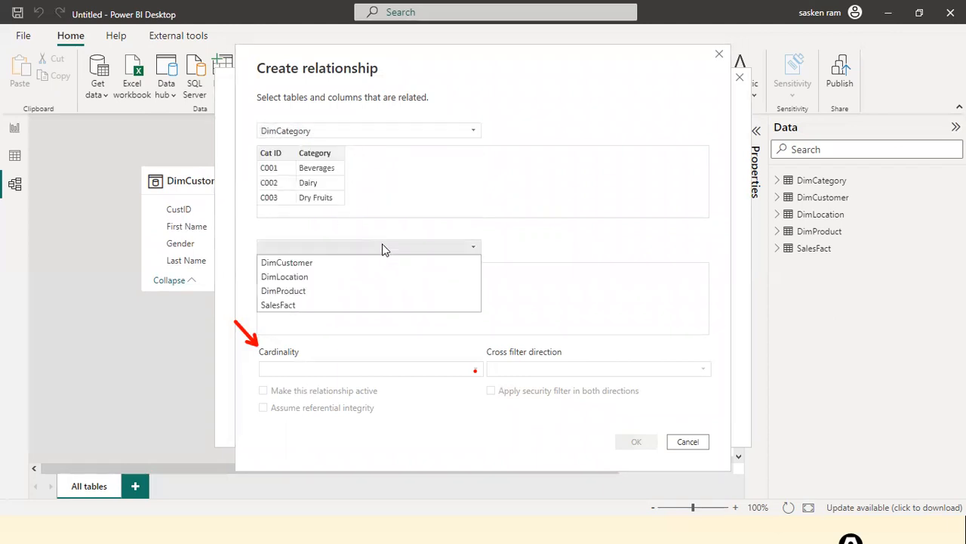
left_click(311, 302)
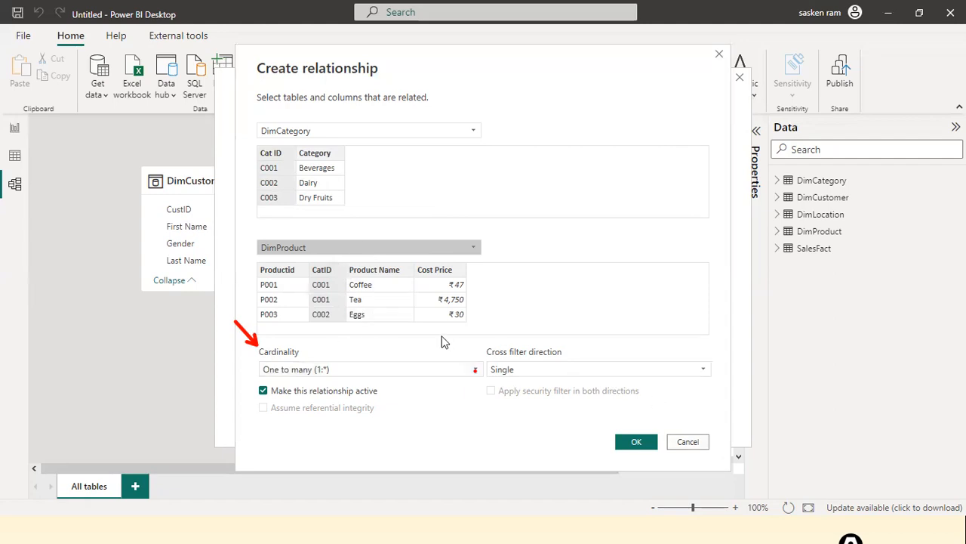
left_click(632, 442)
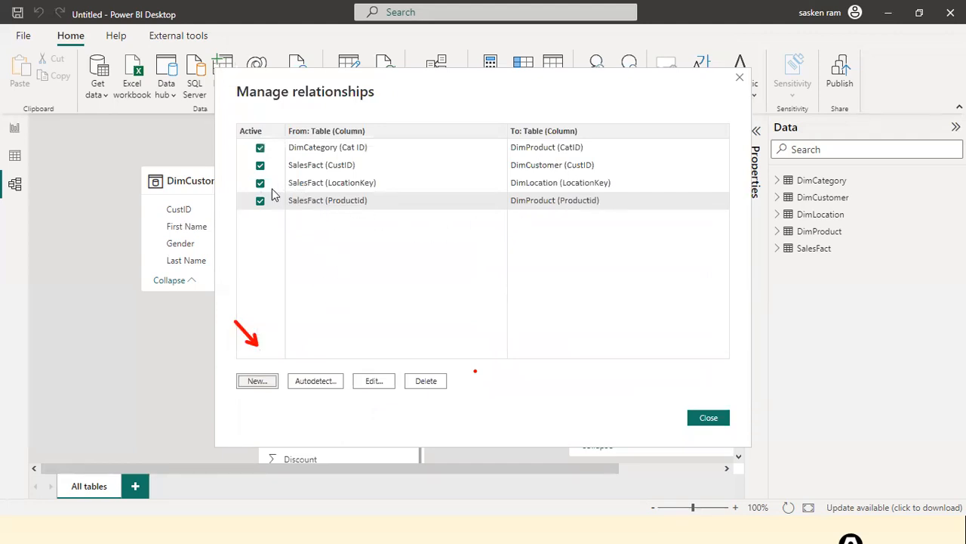
left_click_drag(304, 229, 647, 230)
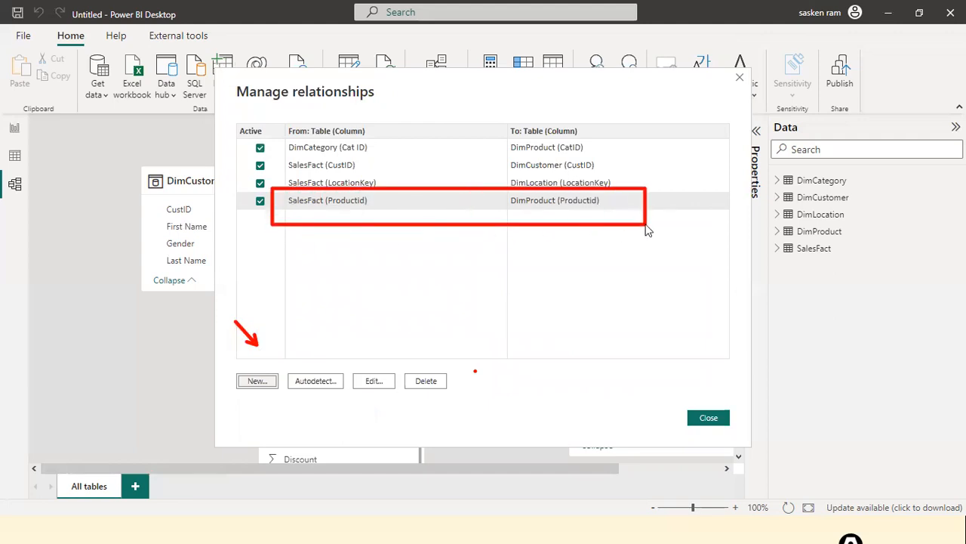
left_click(708, 418)
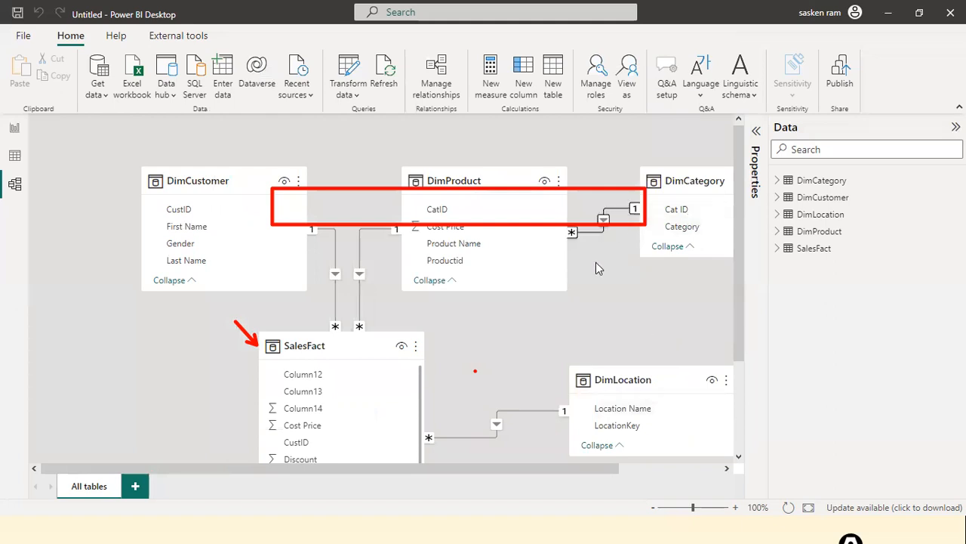
Step: From the File page, choose Save As to open the Save As dialog for a .pbix file
key("Escape")
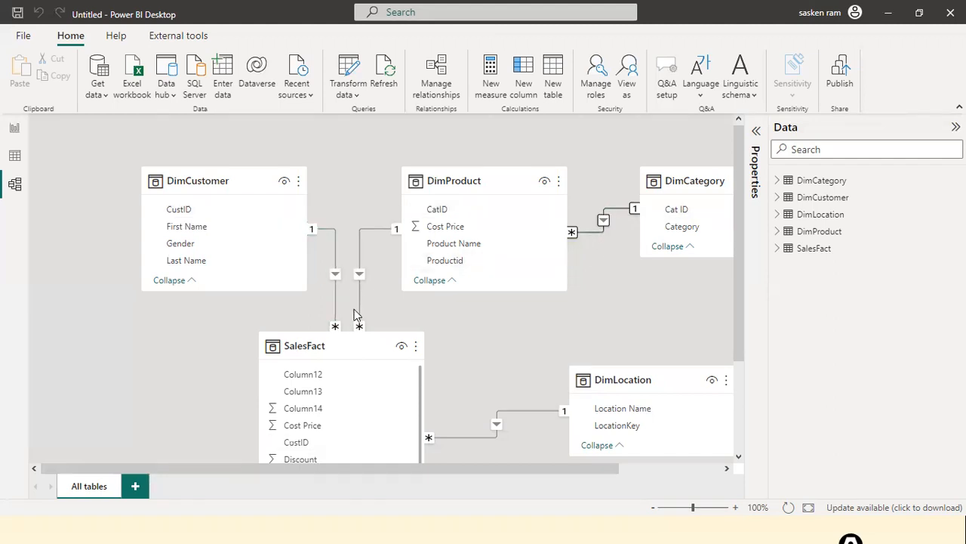
scroll(358, 317, "down", 2)
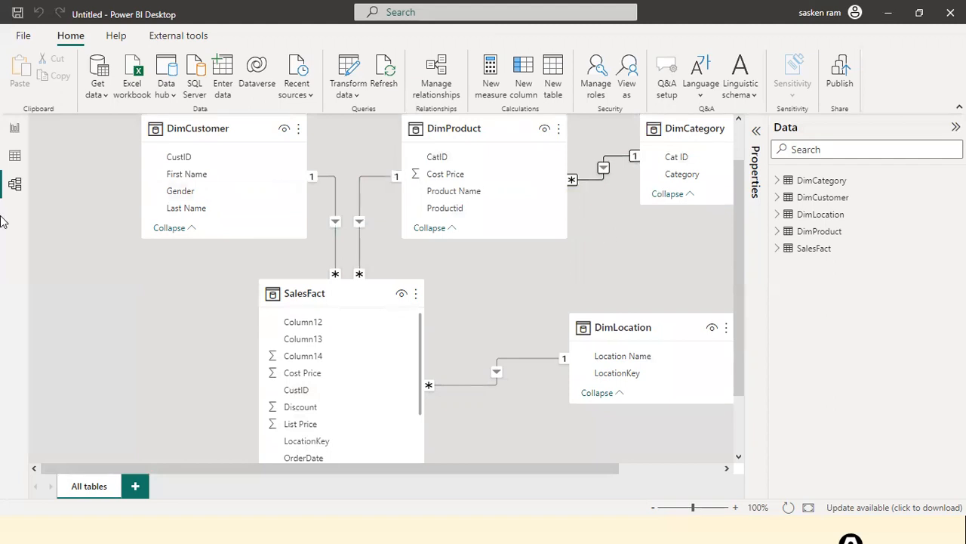
left_click(24, 35)
left_click(34, 134)
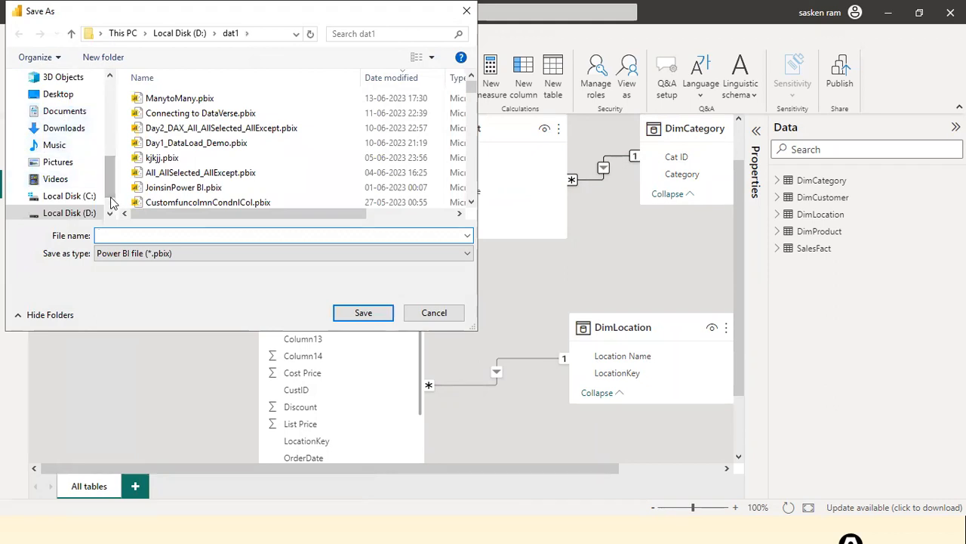
Step: Save the model as Data_Modeling_Part1.pbix in the D:\dat1 folder
type("dATA")
key("BackSpace")
key("BackSpace")
key("BackSpace")
key("BackSpace")
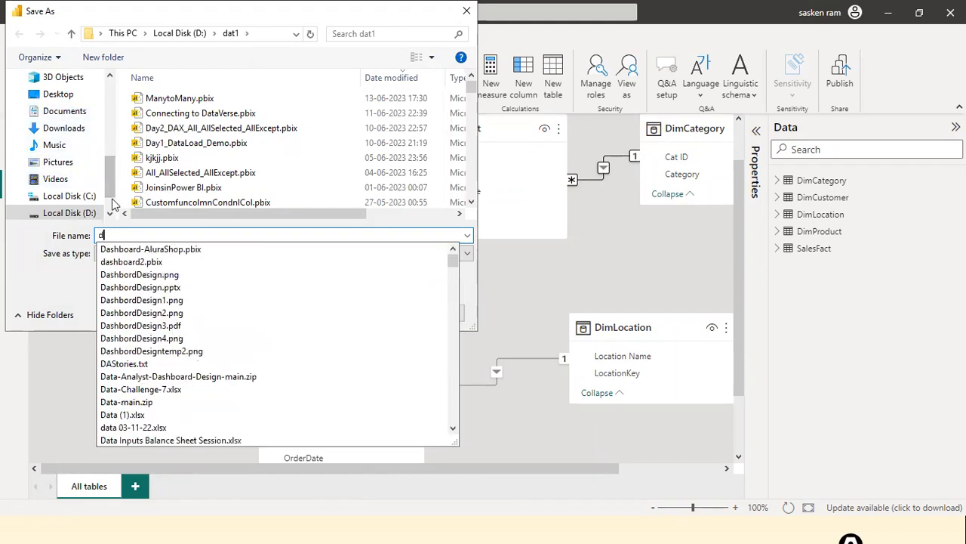
type("Data_")
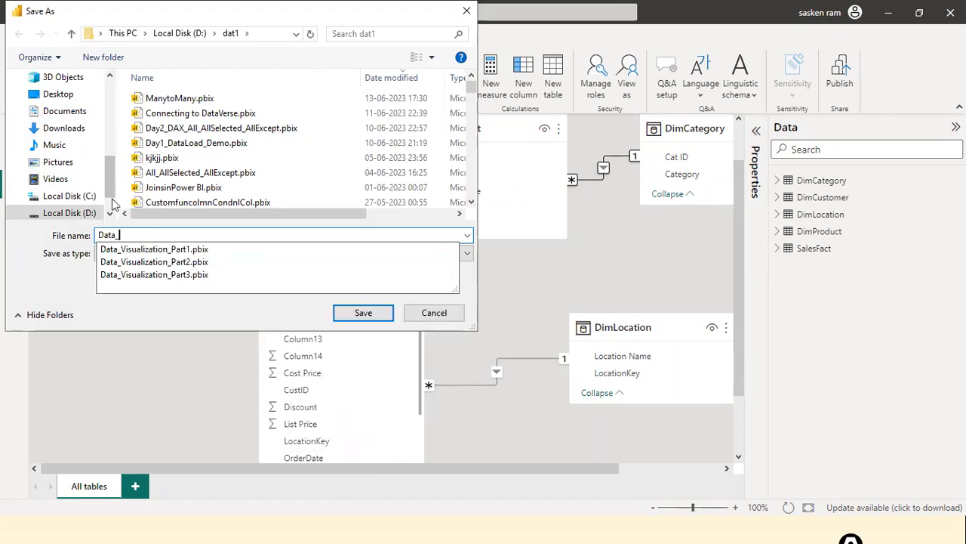
type("Modeling_")
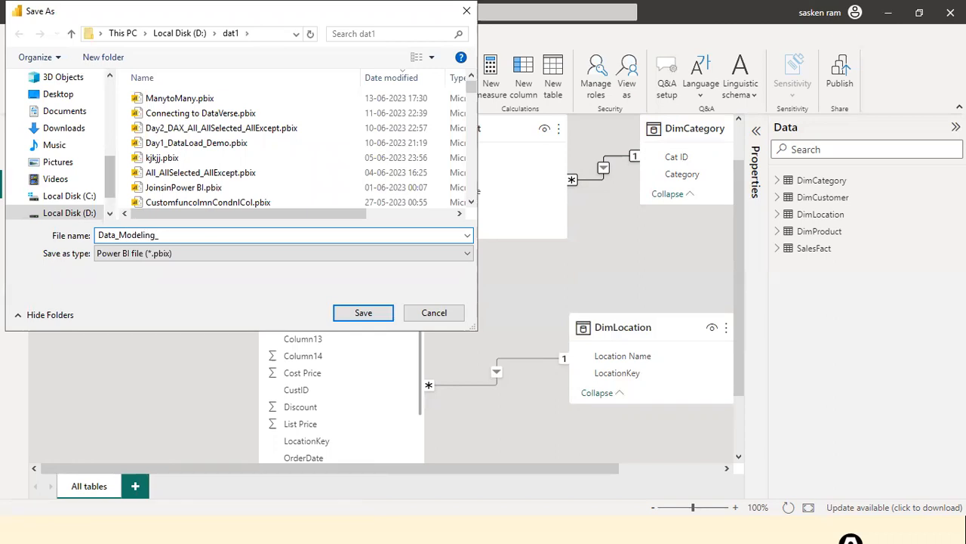
type("APart")
key("BackSpace")
key("BackSpace")
key("BackSpace")
key("BackSpace")
key("BackSpace")
type("art")
key("BackSpace")
key("BackSpace")
key("BackSpace")
type("Part1")
key("Return")
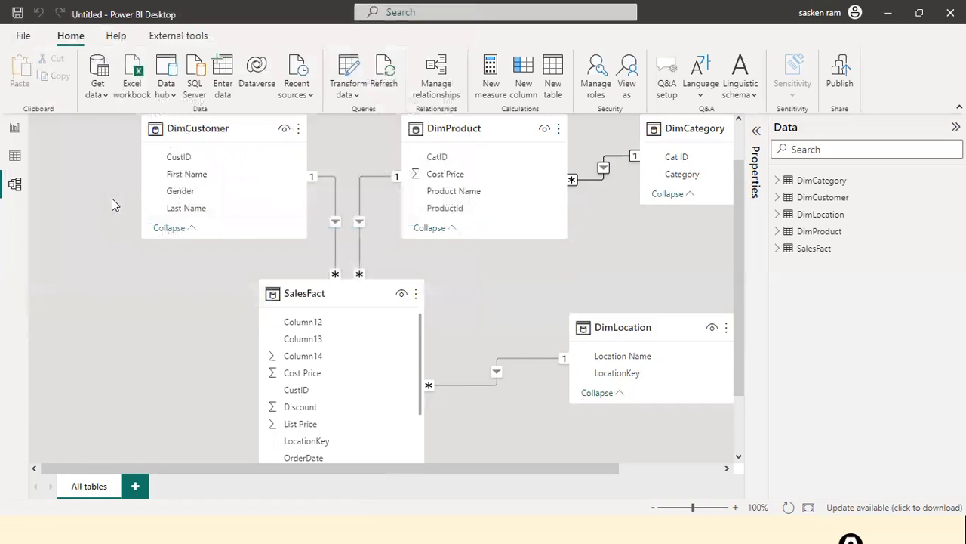